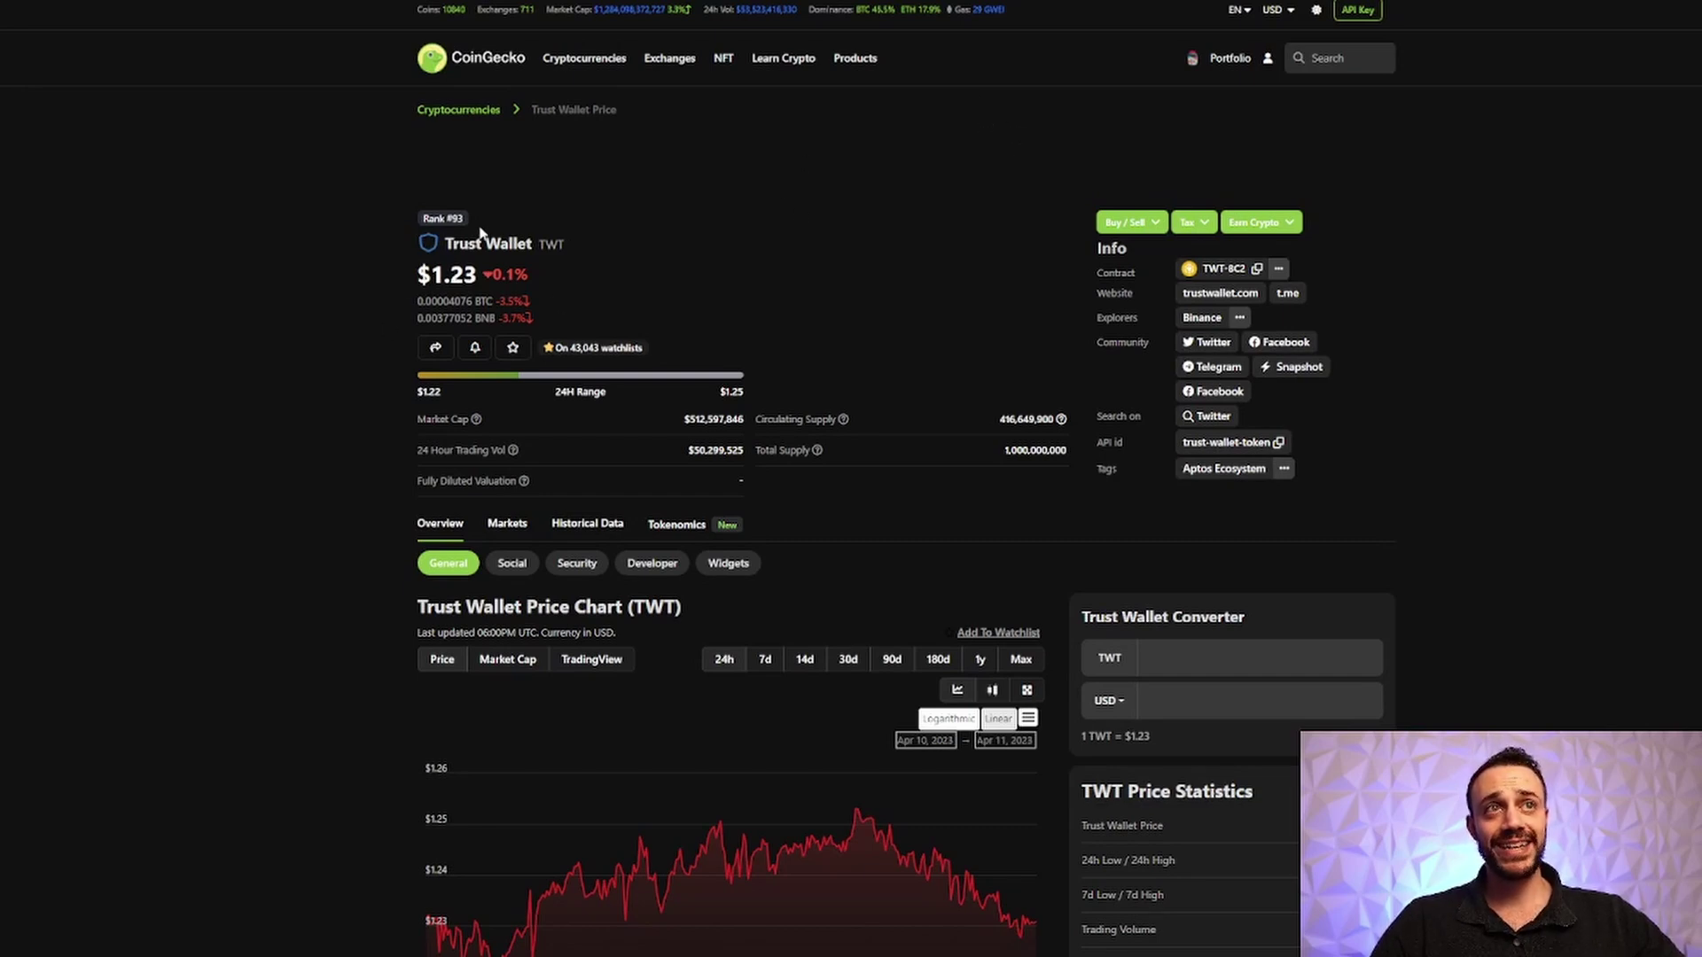
- Examine the Trust Wallet token's rank, supply and market cap on its CoinGecko page
left_click_drag(479, 232, 422, 215)
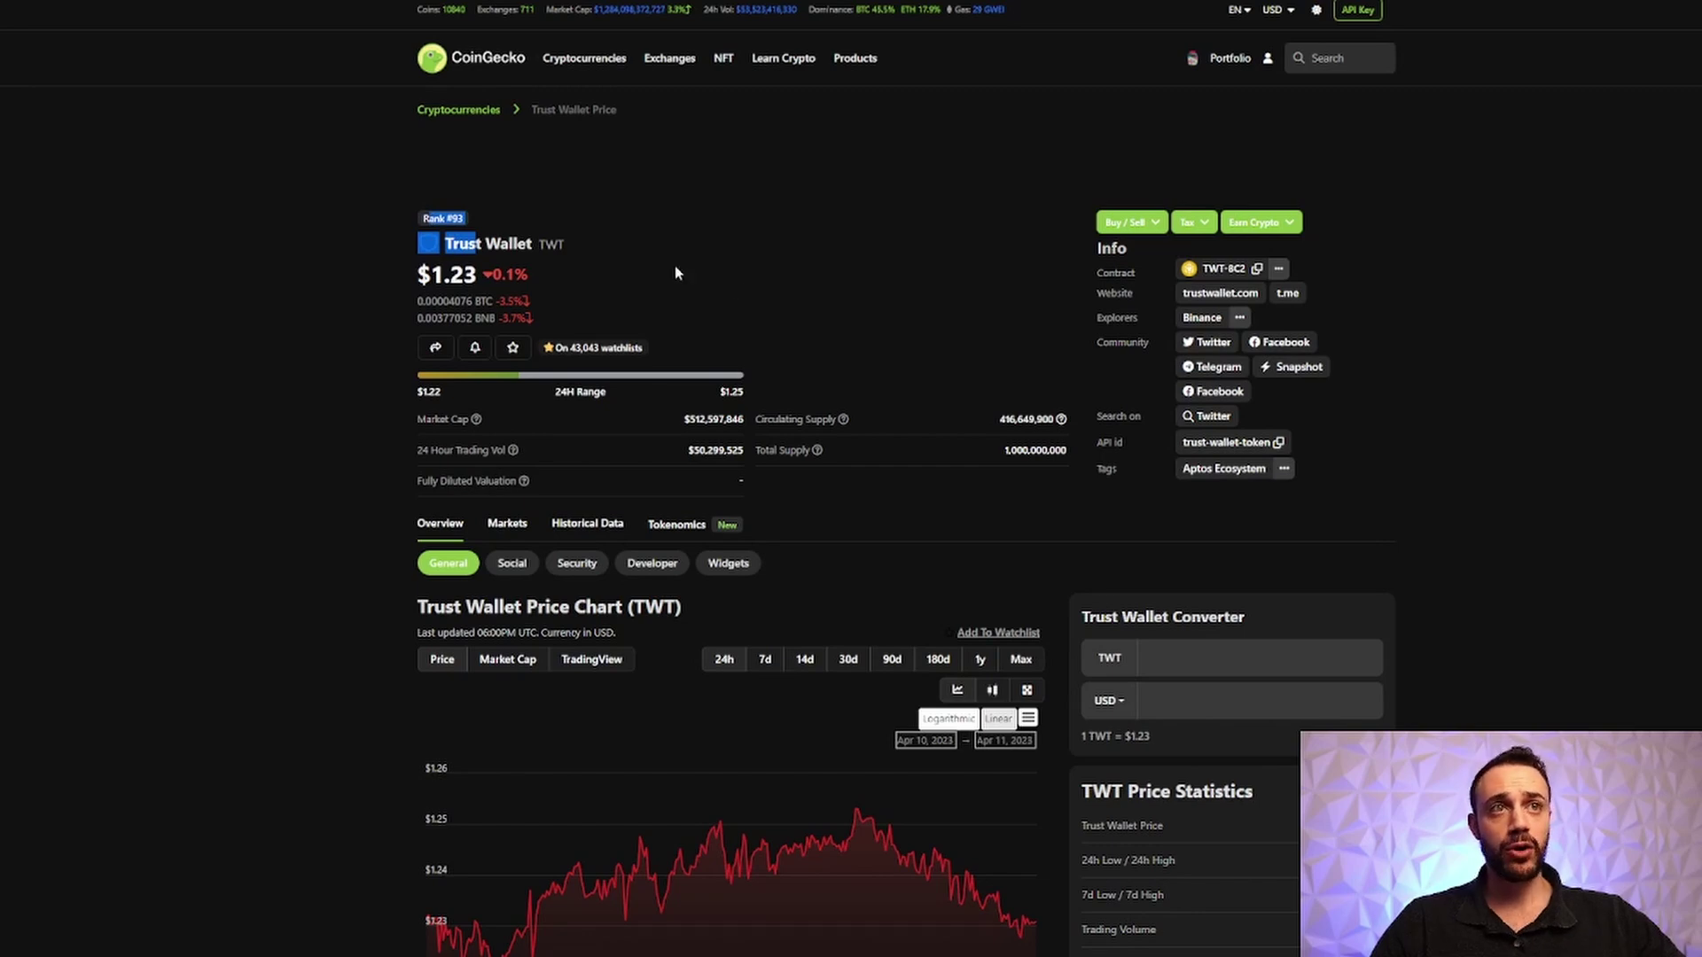
left_click(770, 294)
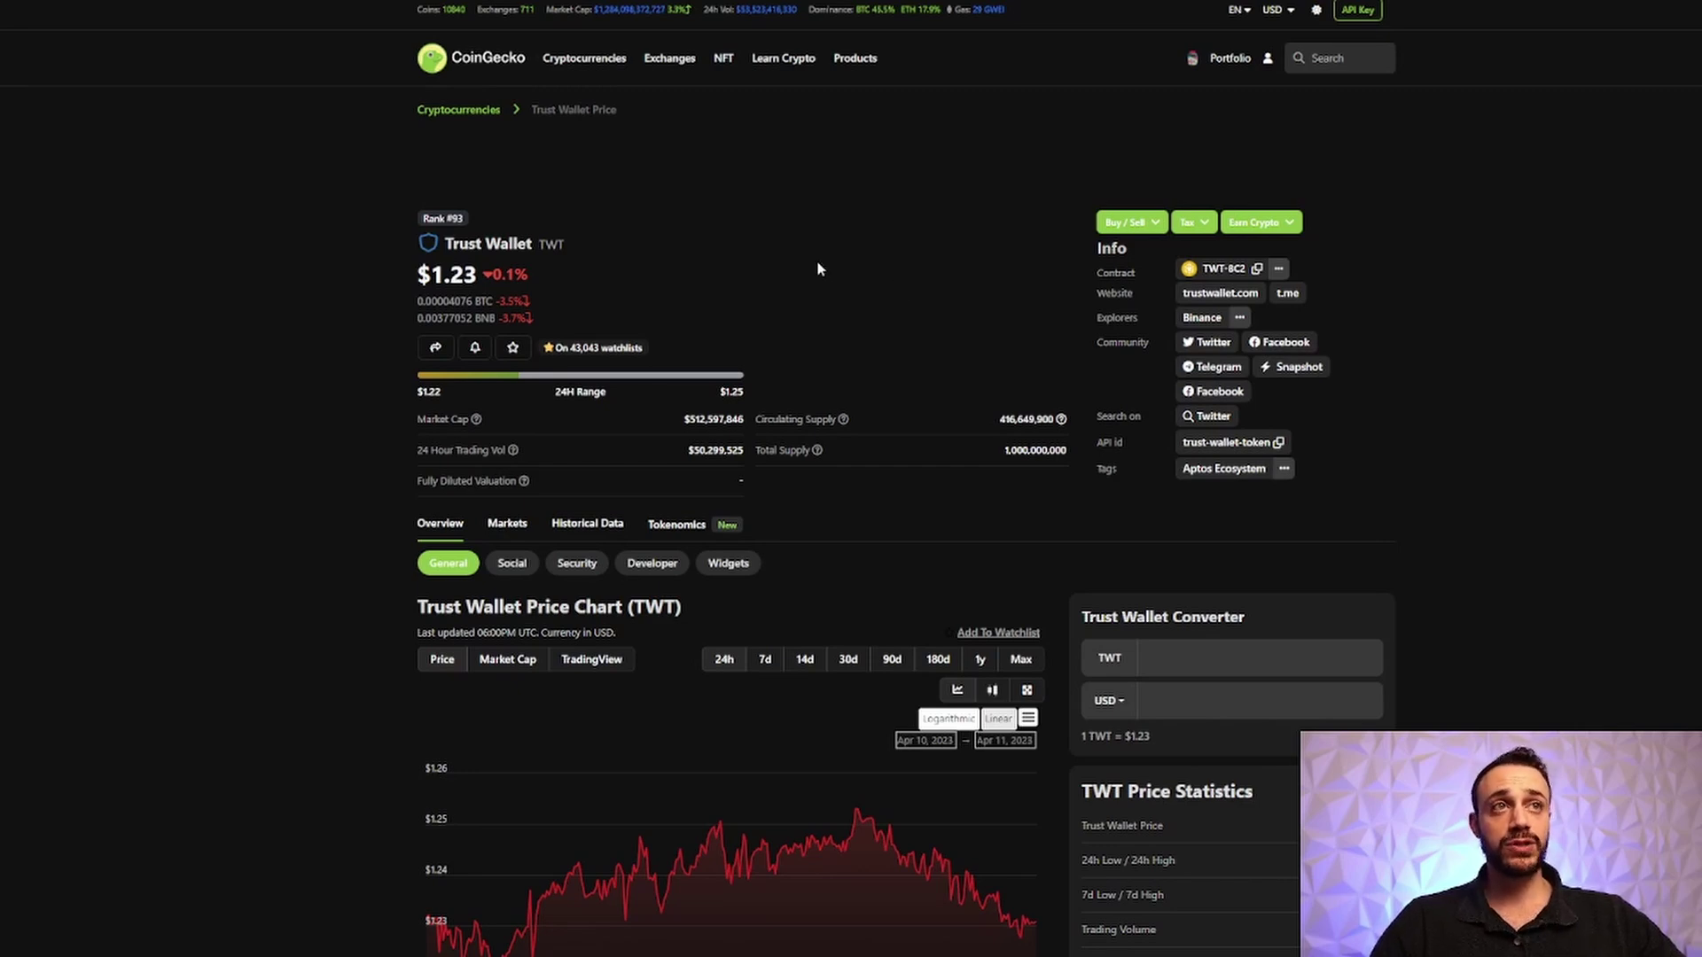
scroll(825, 262, "down", 1)
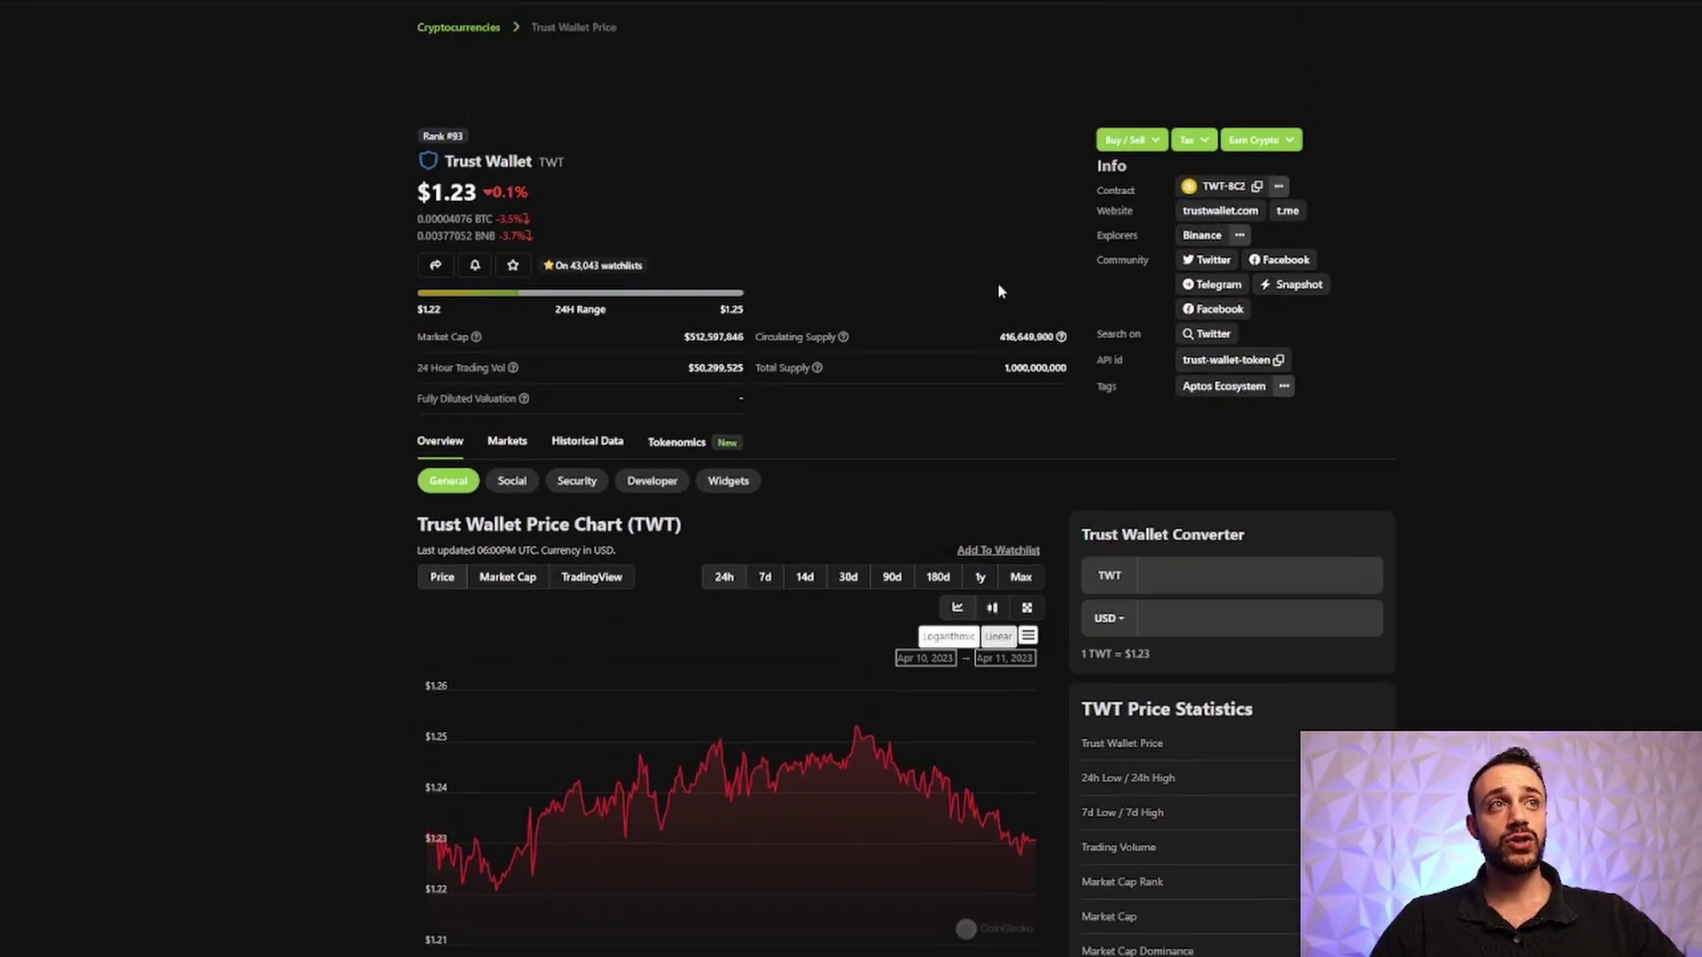
scroll(786, 226, "up", 1)
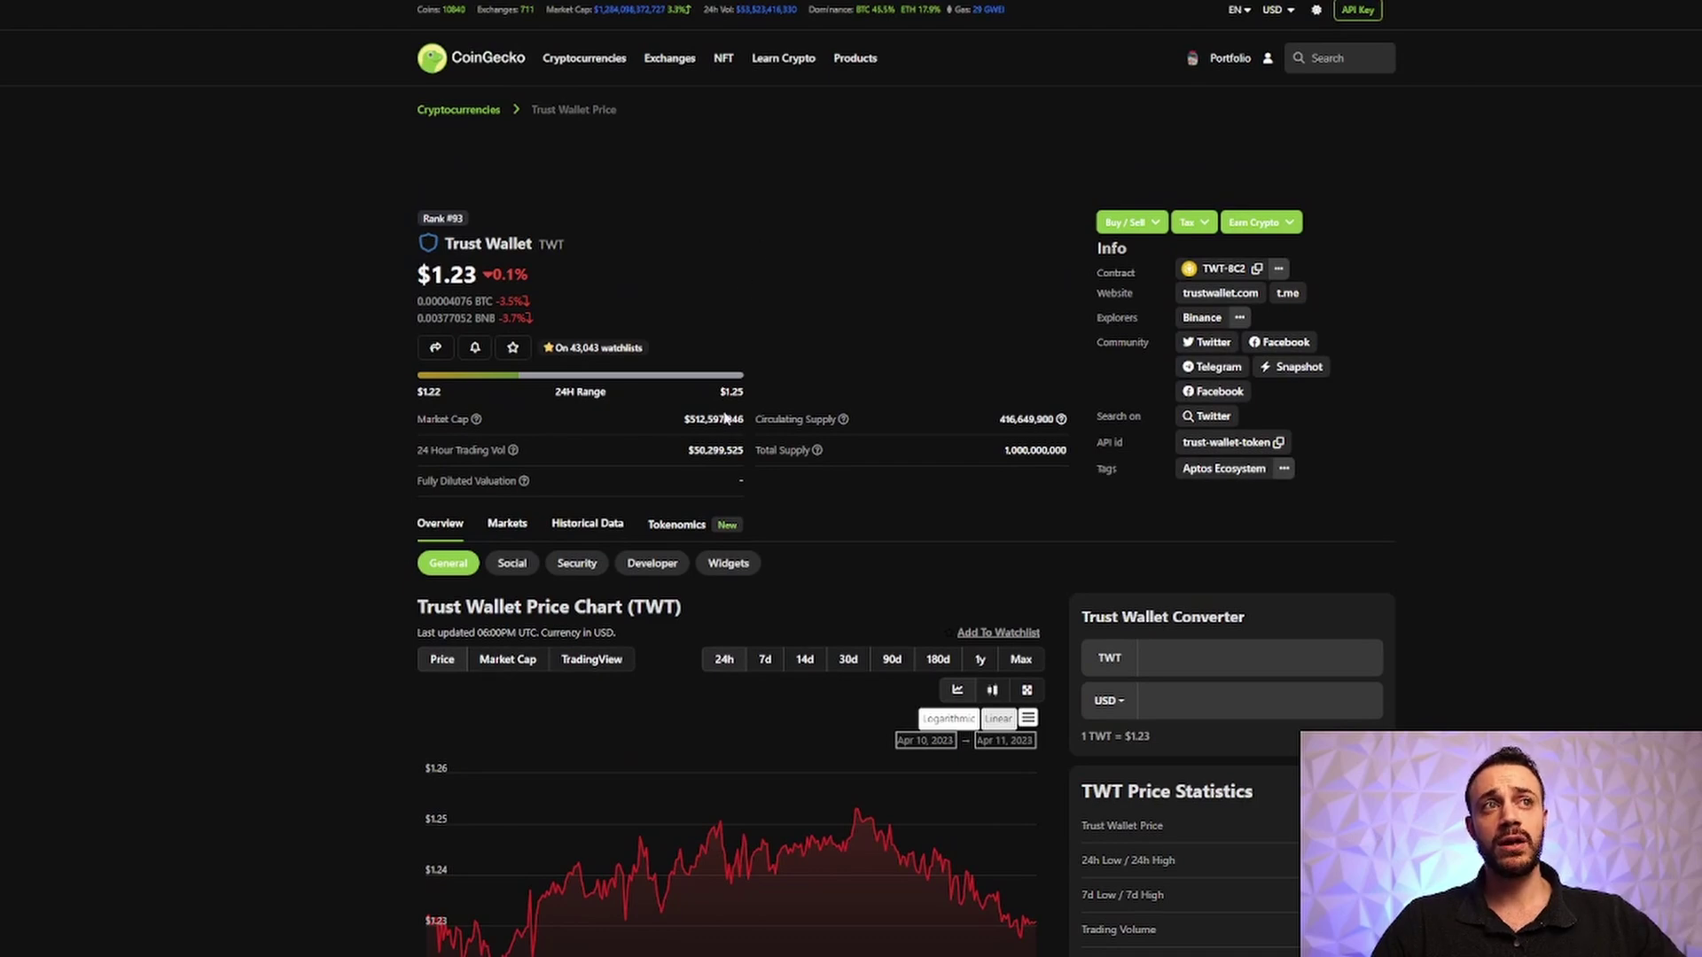
left_click_drag(752, 425, 700, 418)
left_click(689, 417)
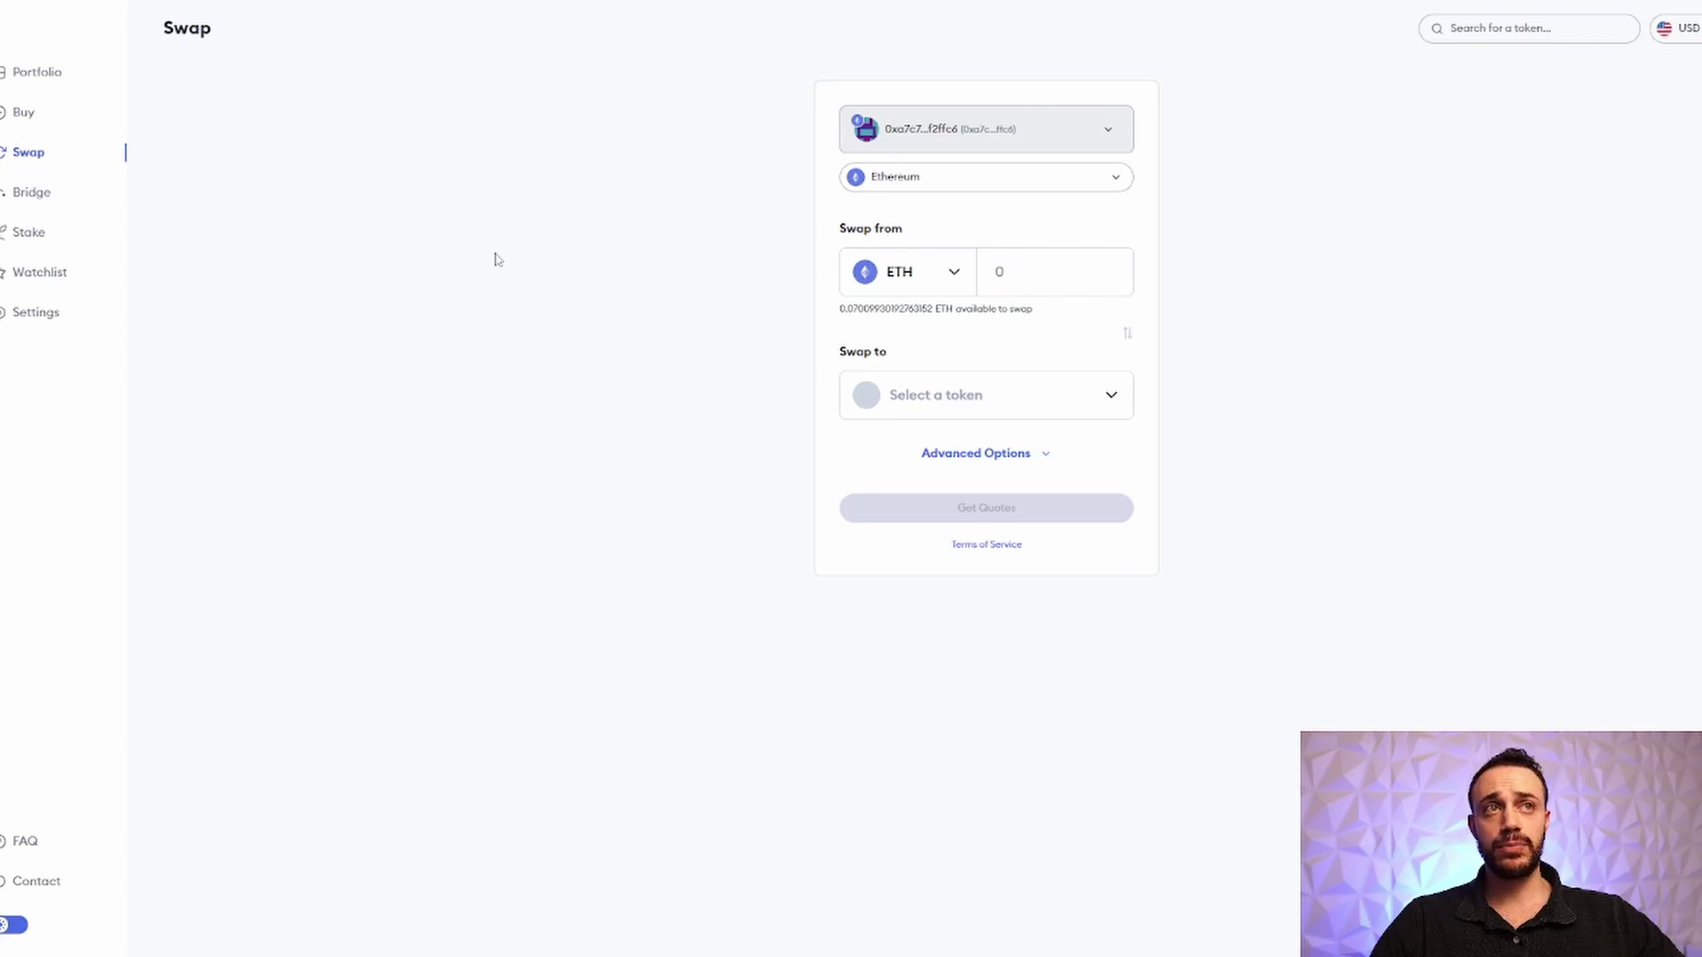
- Switch to MetaMask Portfolio, set its swap page to dark mode and get quotes for swapping 0.01 ETH to USDC
left_click(14, 924)
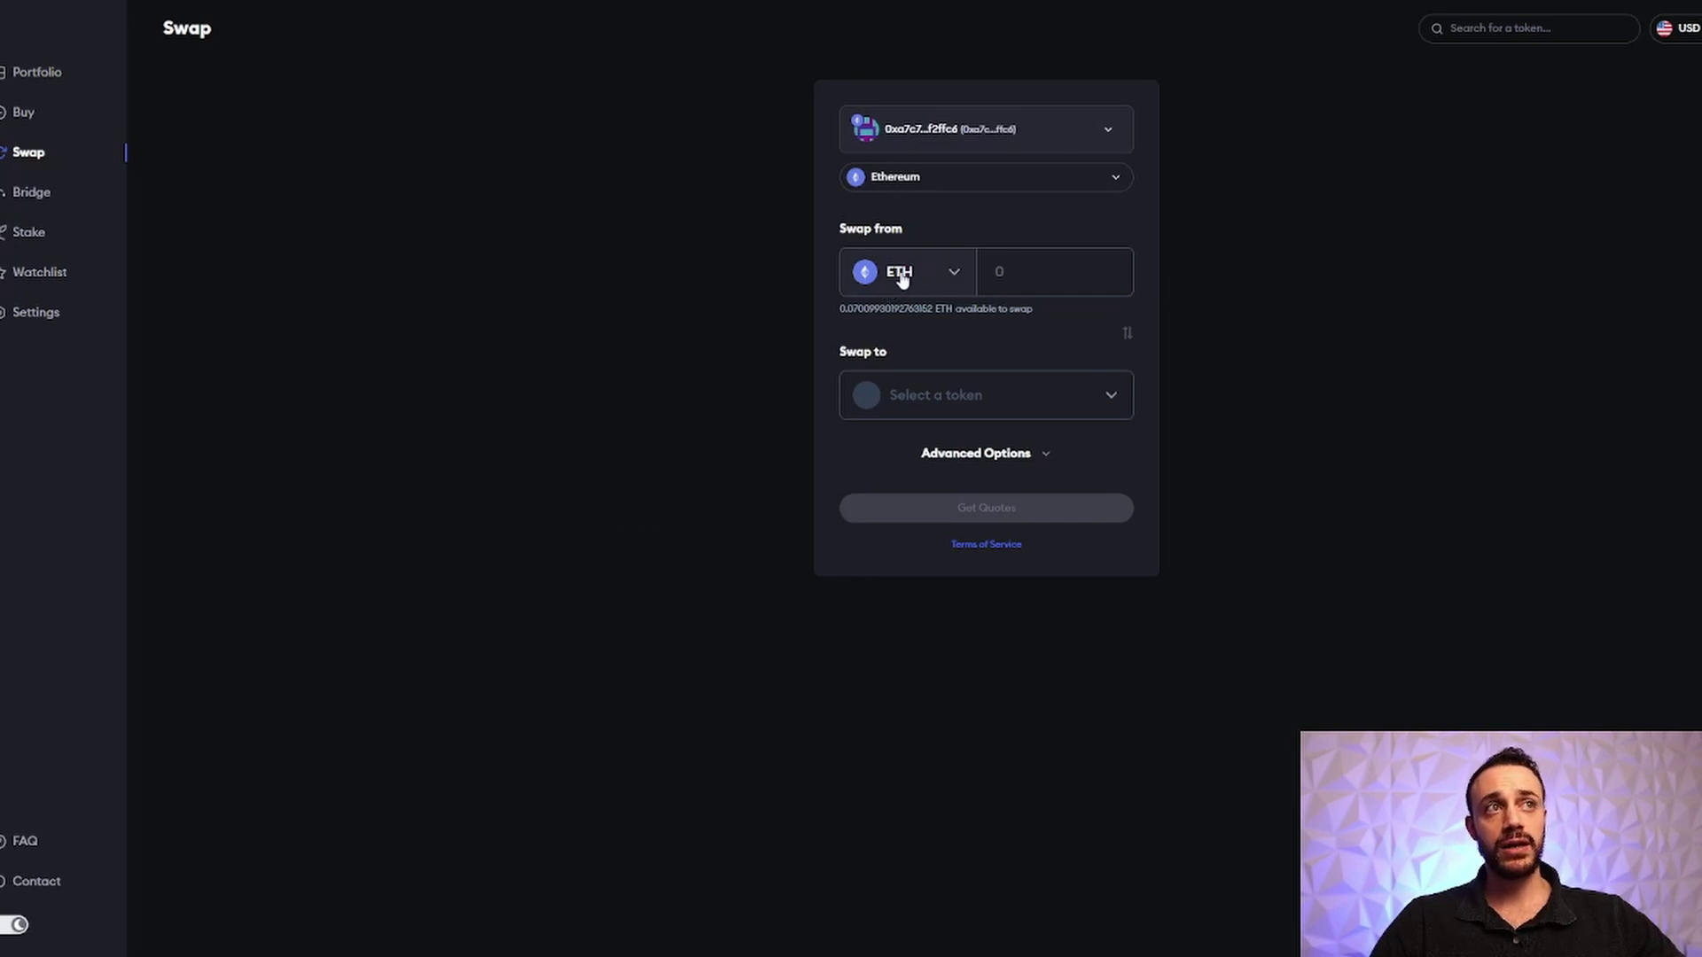
left_click(940, 395)
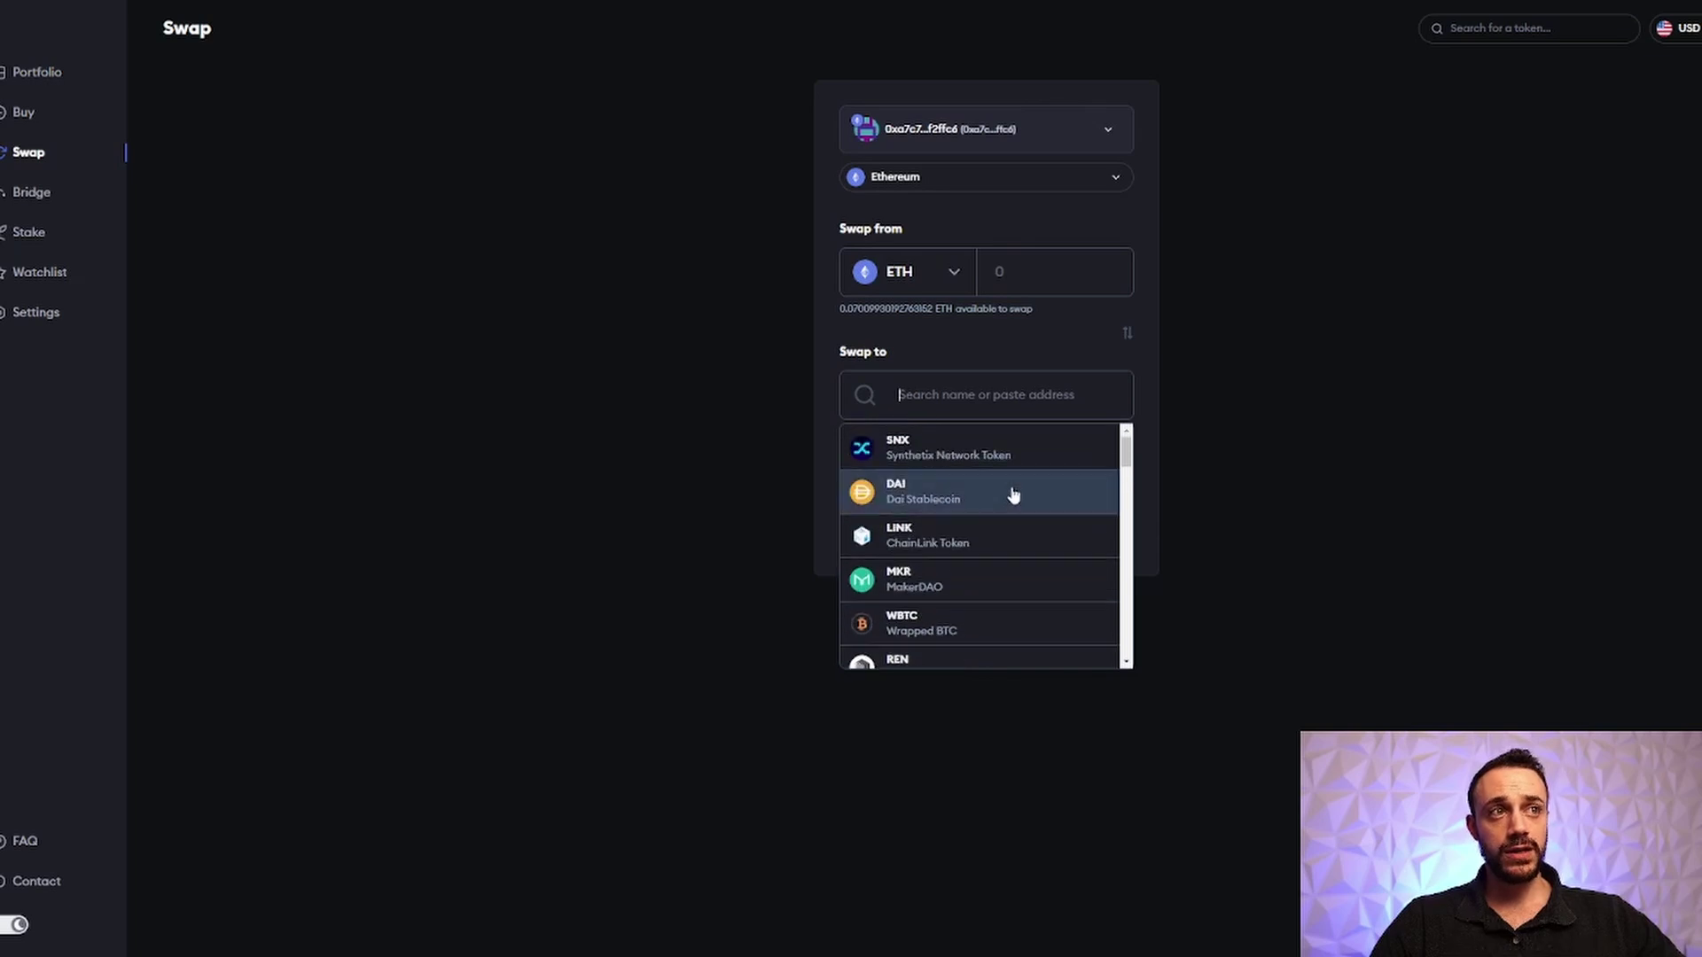
type("usdc")
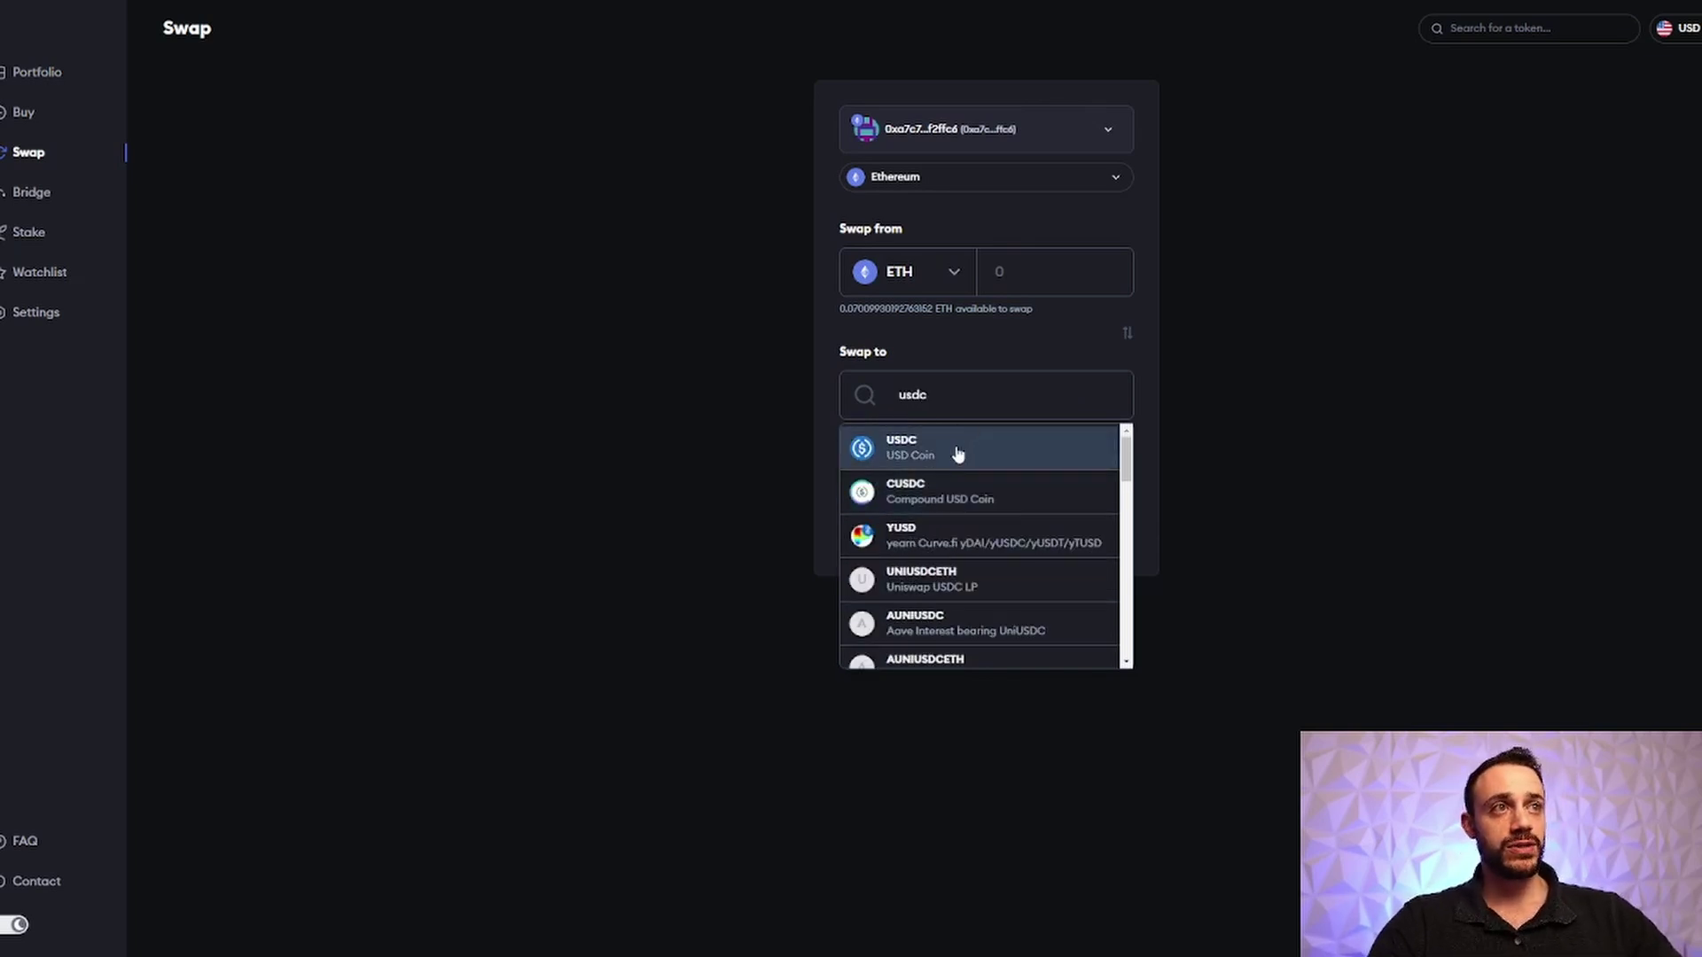
left_click(957, 450)
left_click(1043, 274)
type("0.01")
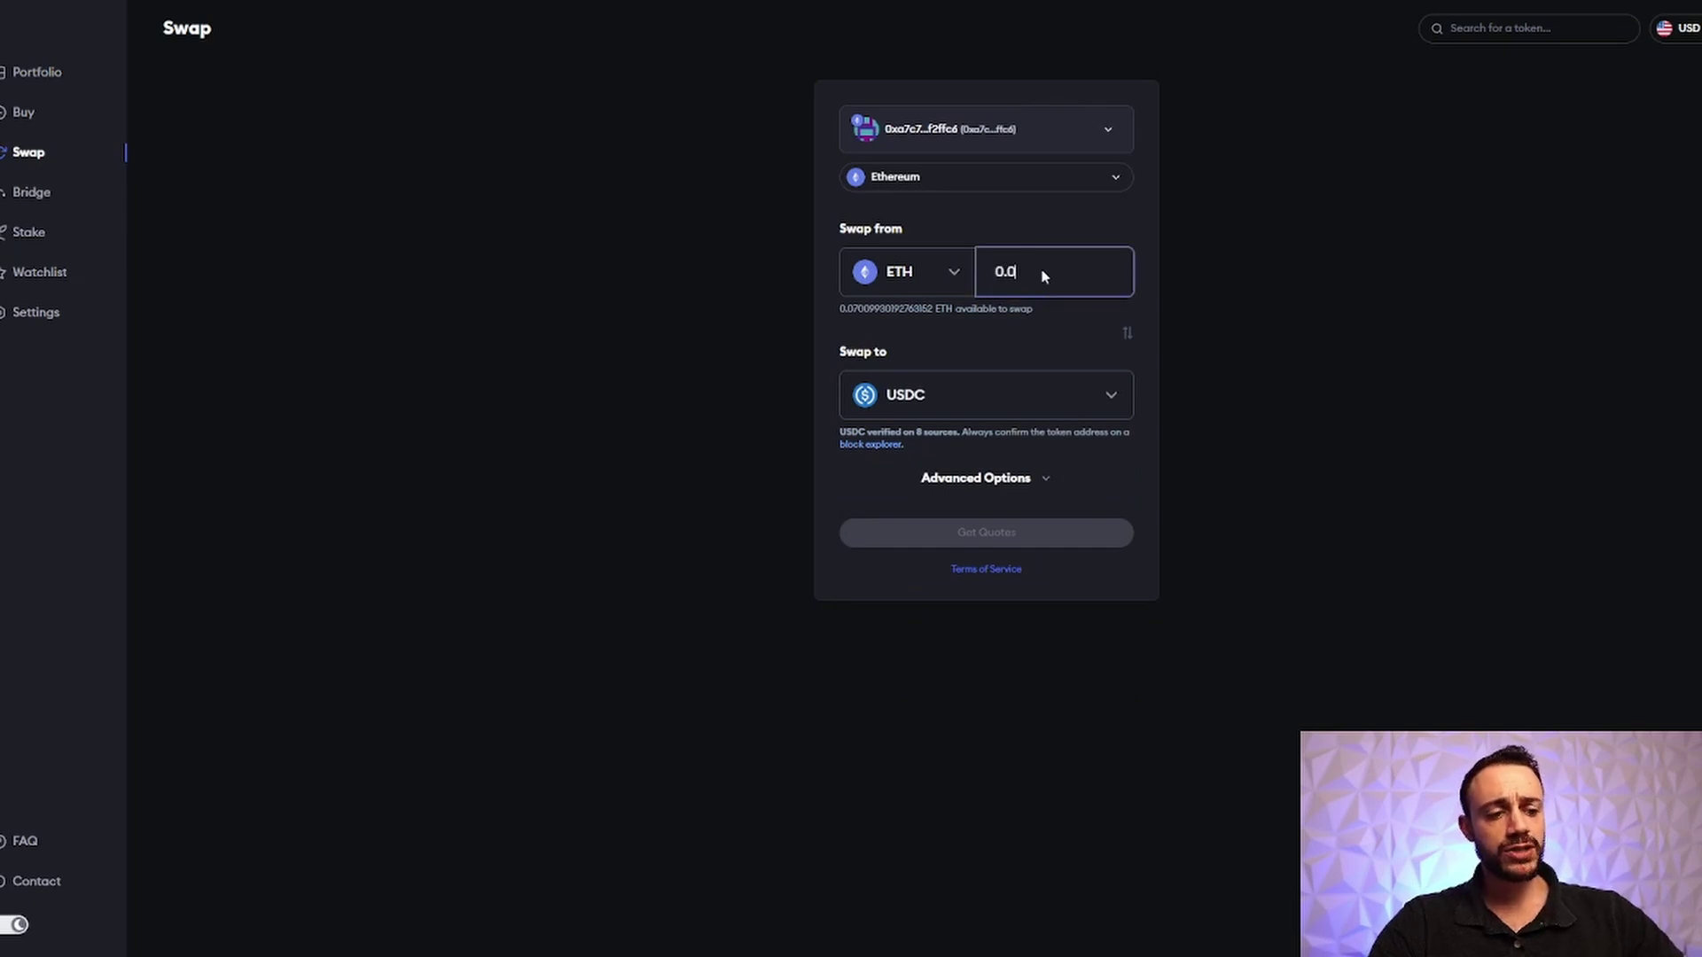
left_click(1000, 532)
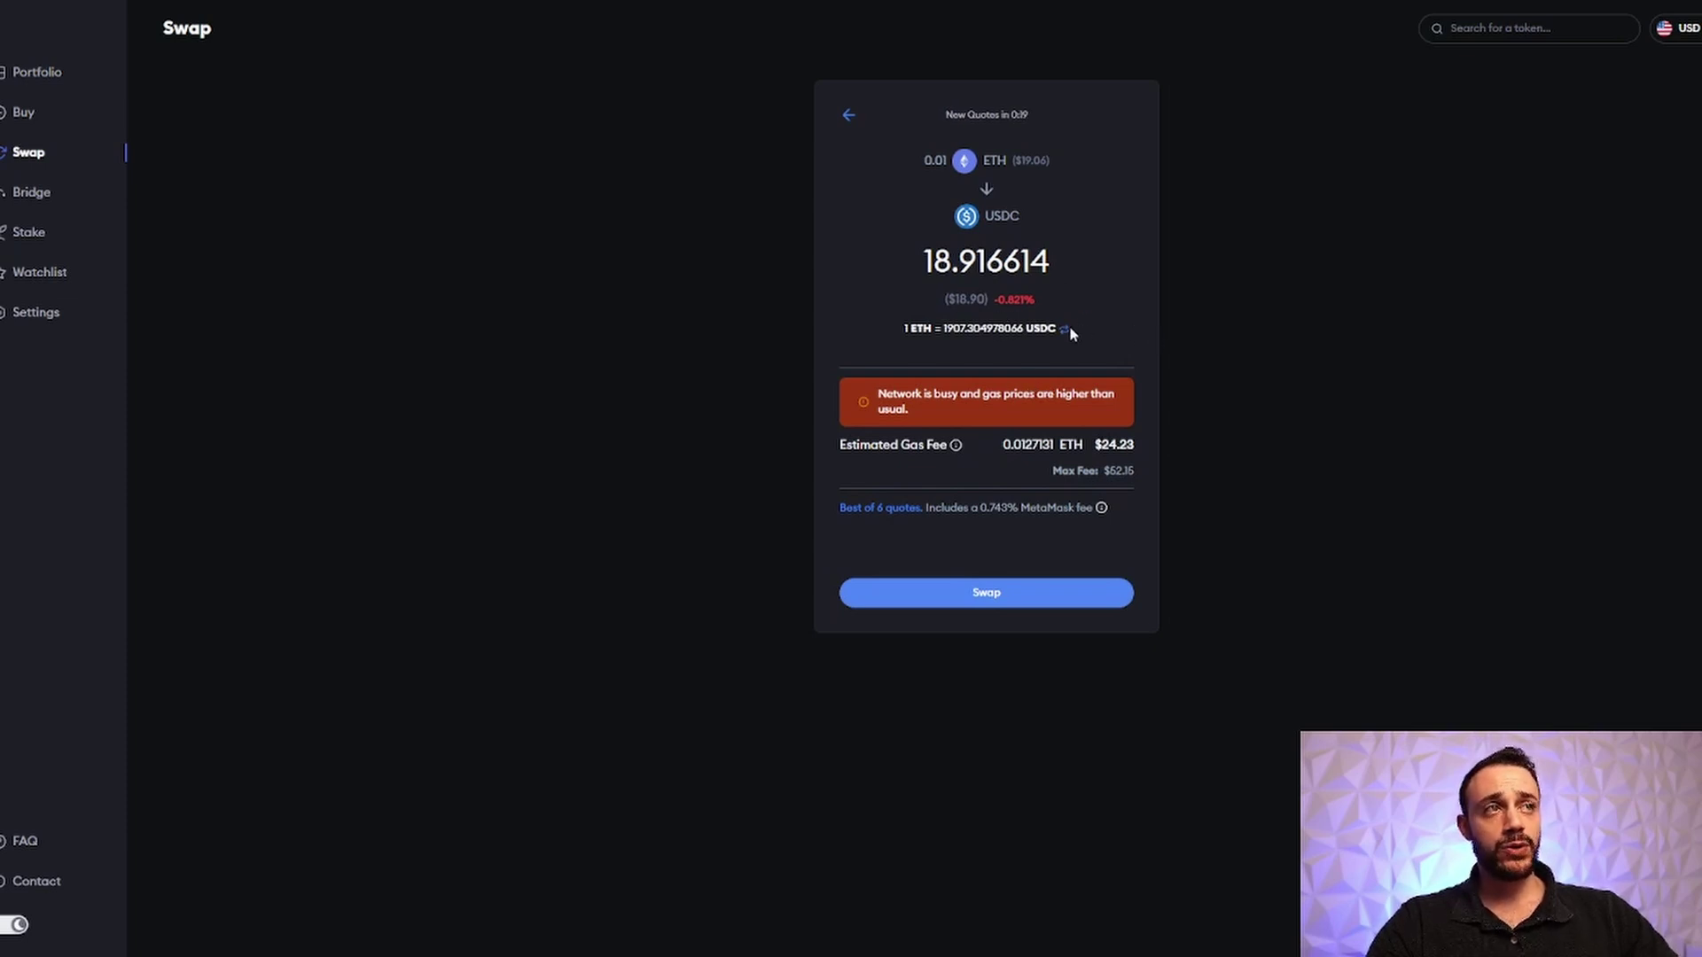
- Return from the quote to the swap form and list the networks available for swapping
left_click(849, 118)
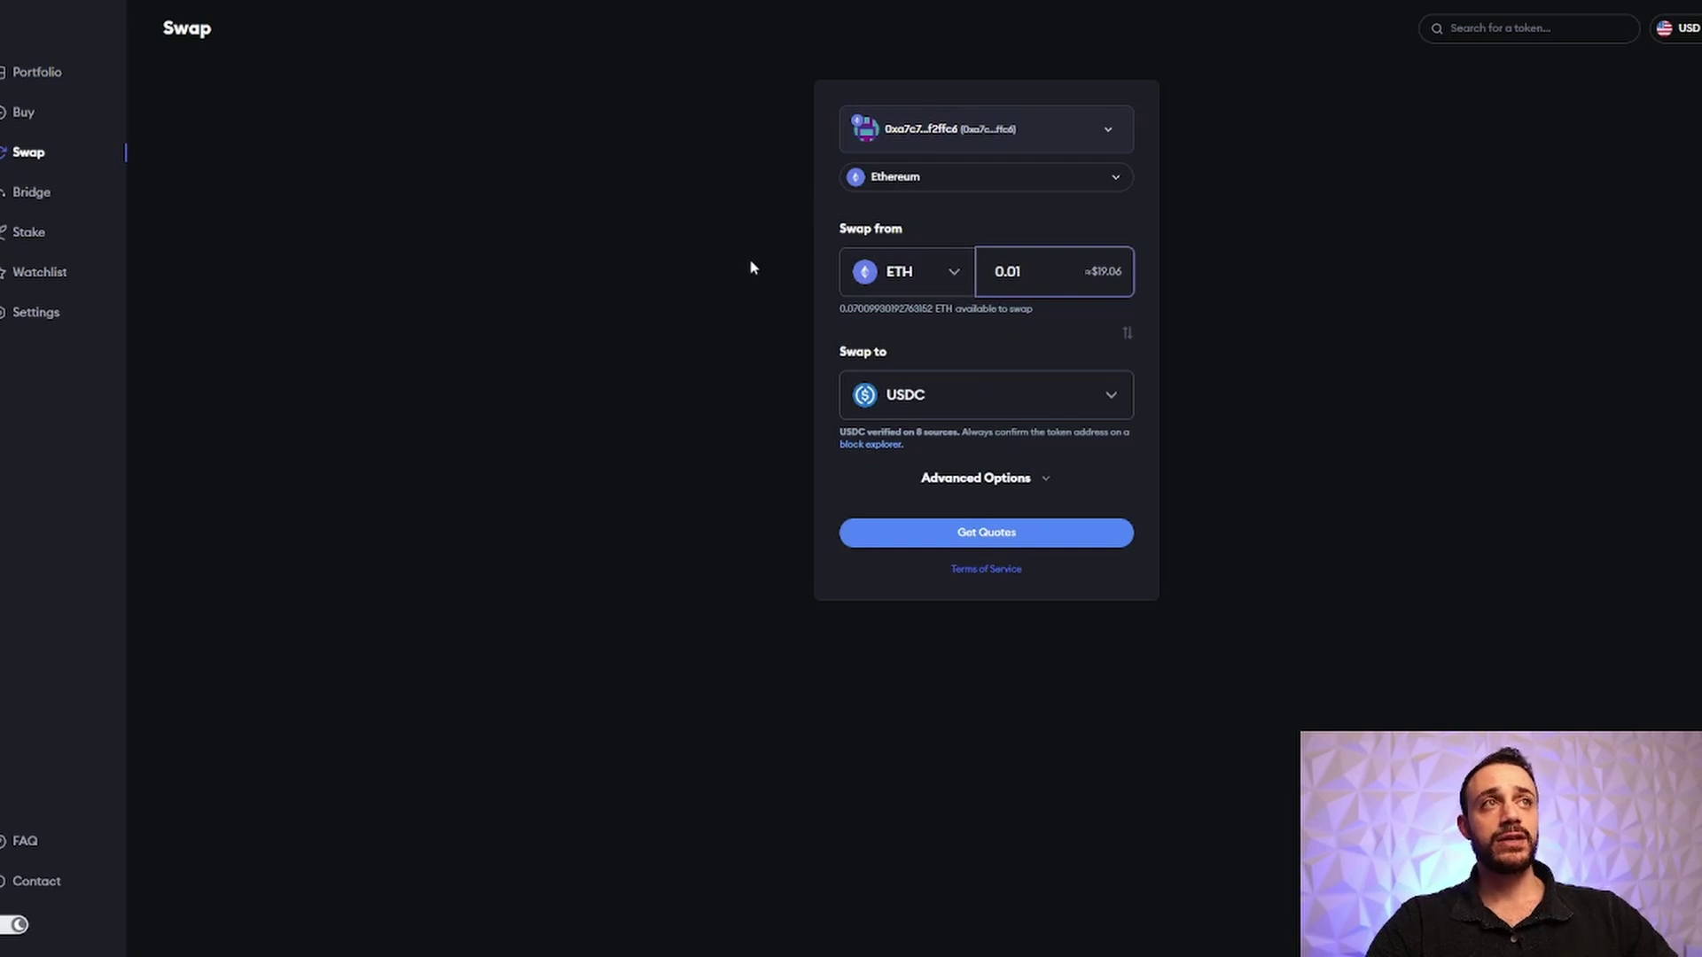
left_click(945, 180)
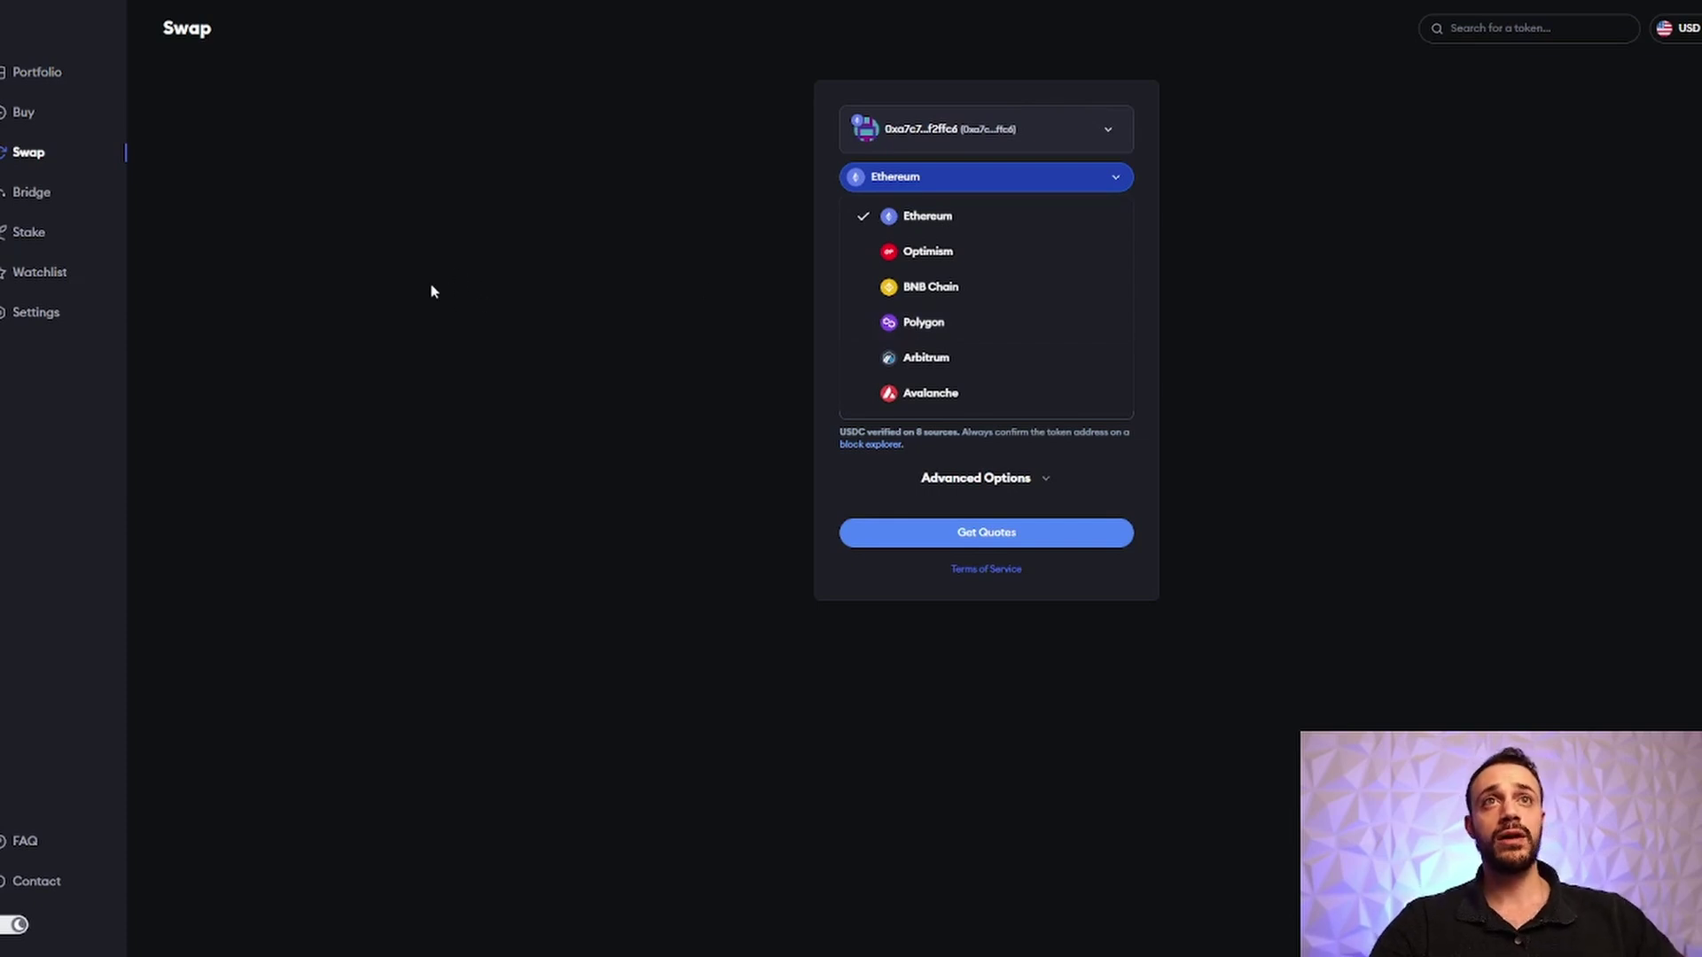
- Set up a token bridge from Ethereum to Arbitrum with ETH as the token to send
left_click(46, 207)
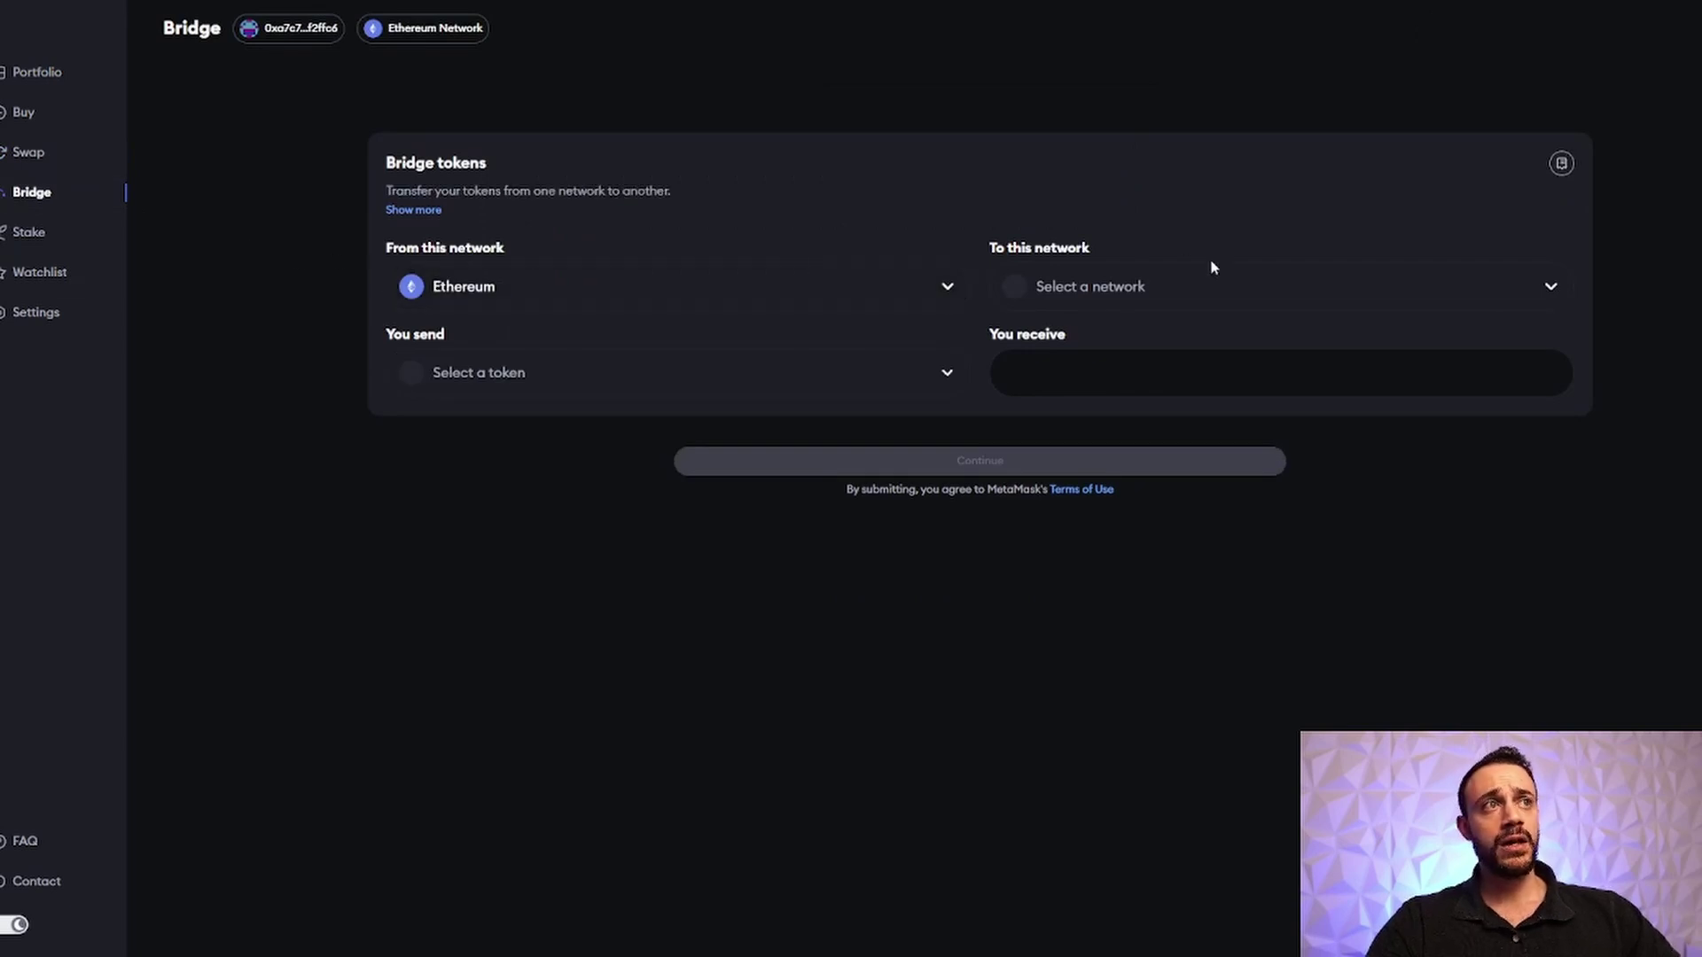
left_click(1006, 286)
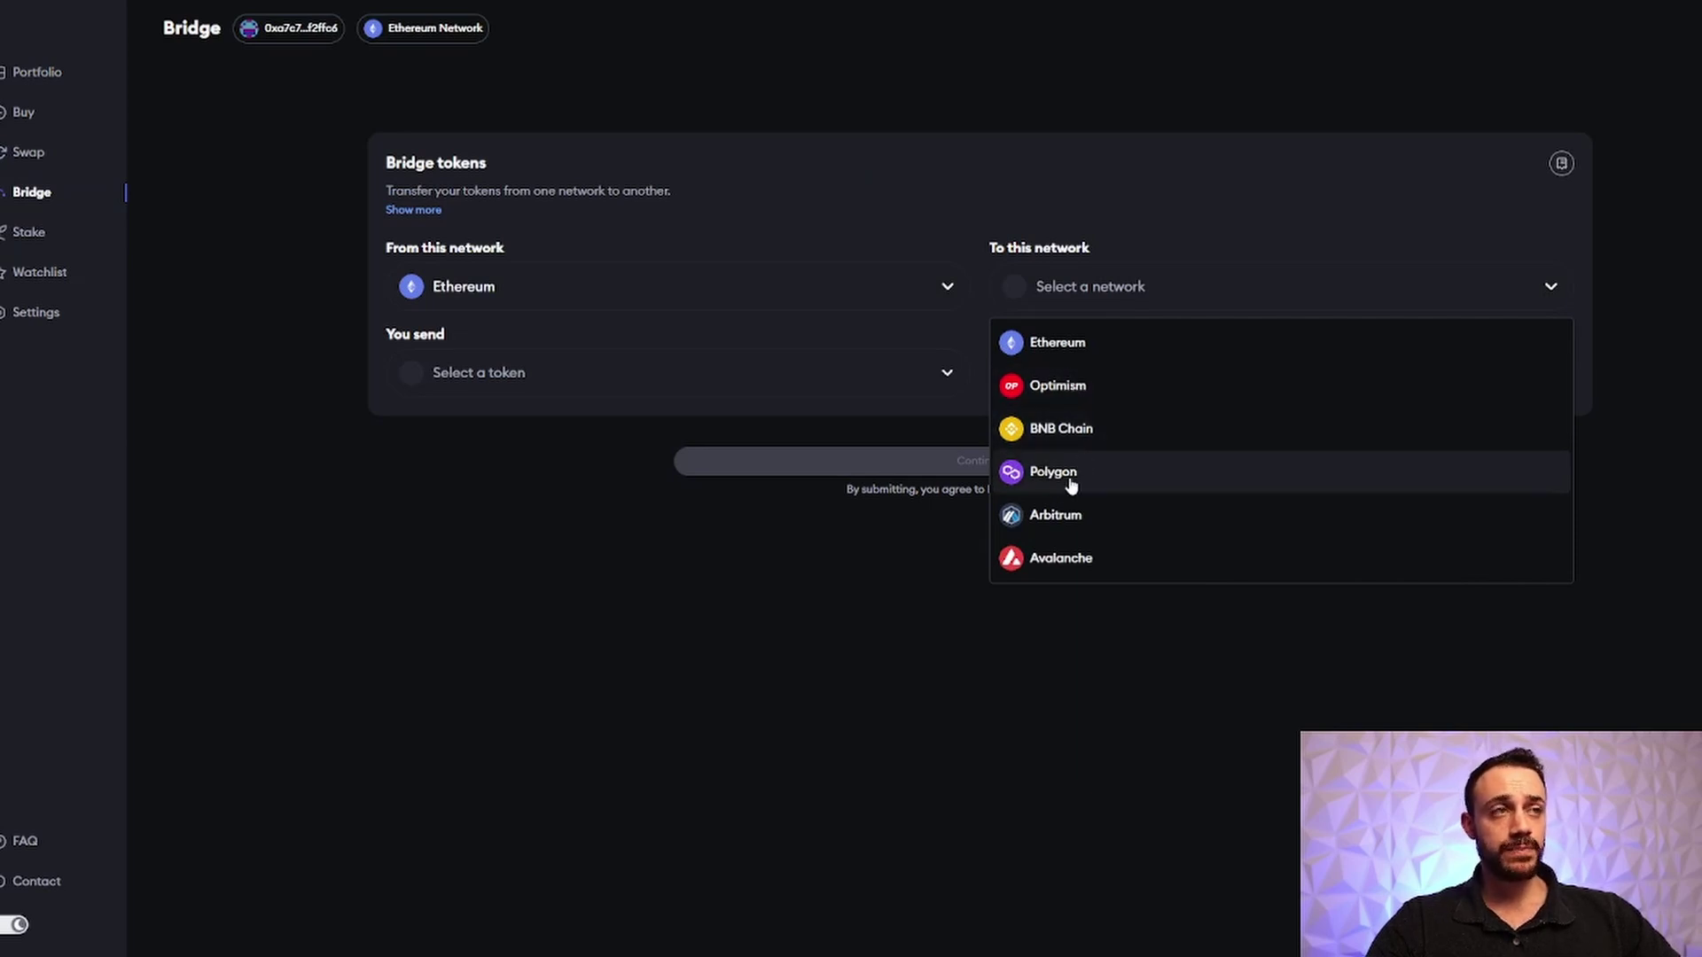
left_click(1074, 517)
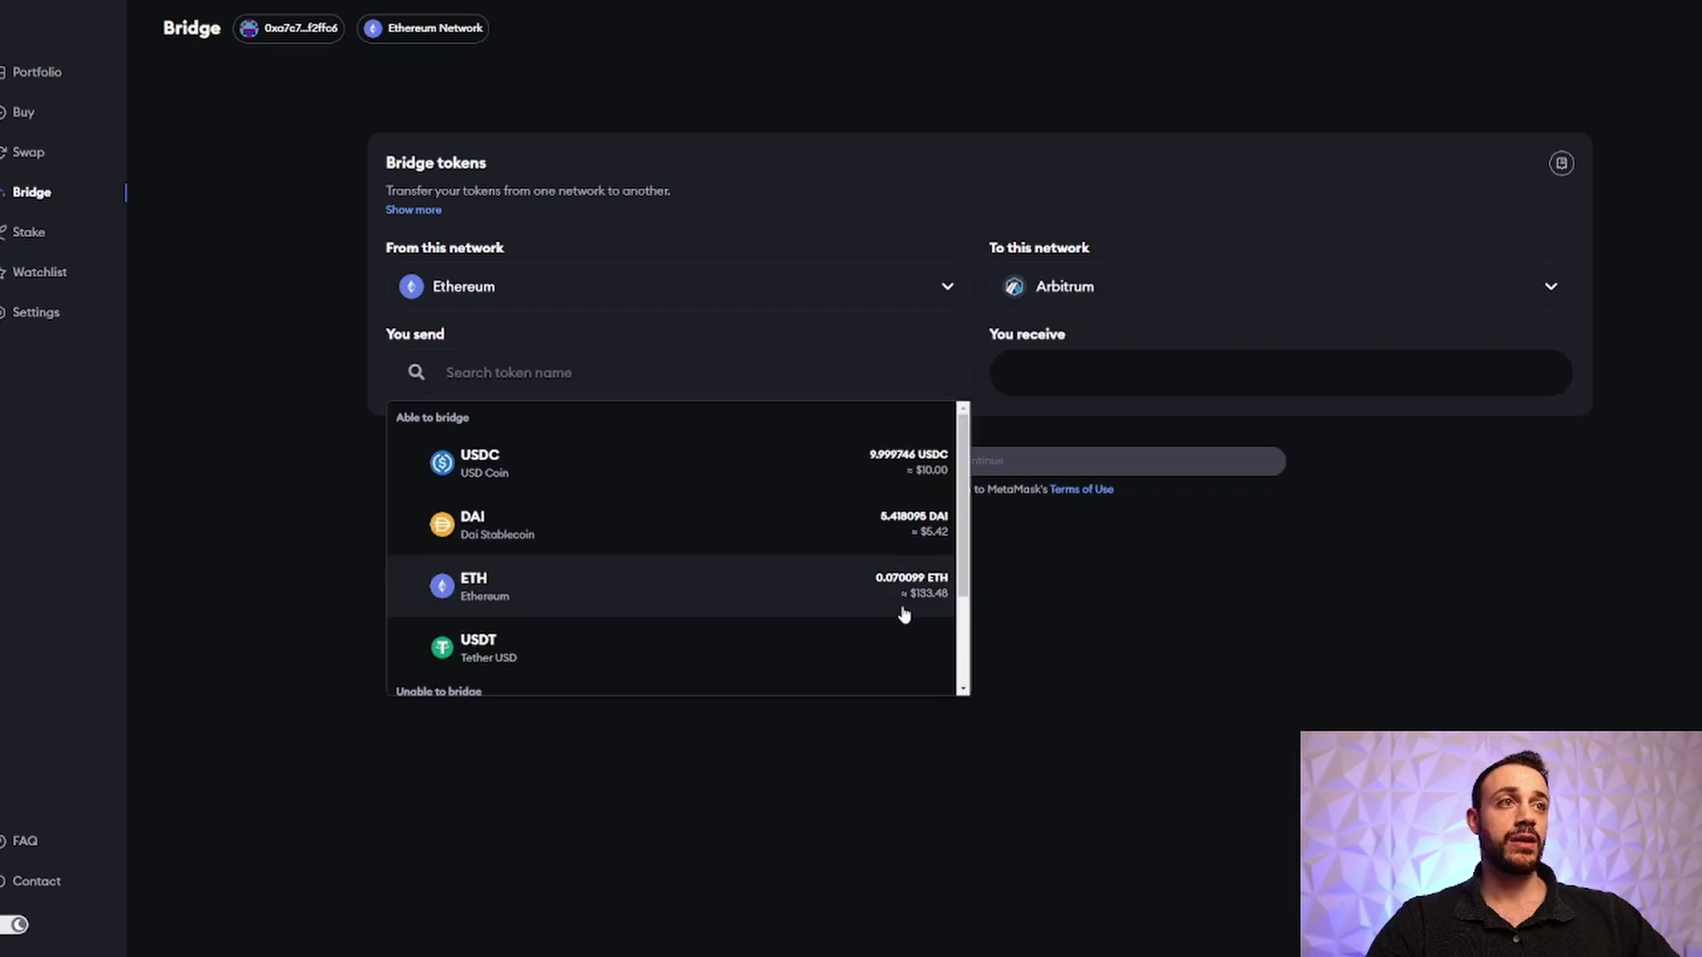
left_click(889, 591)
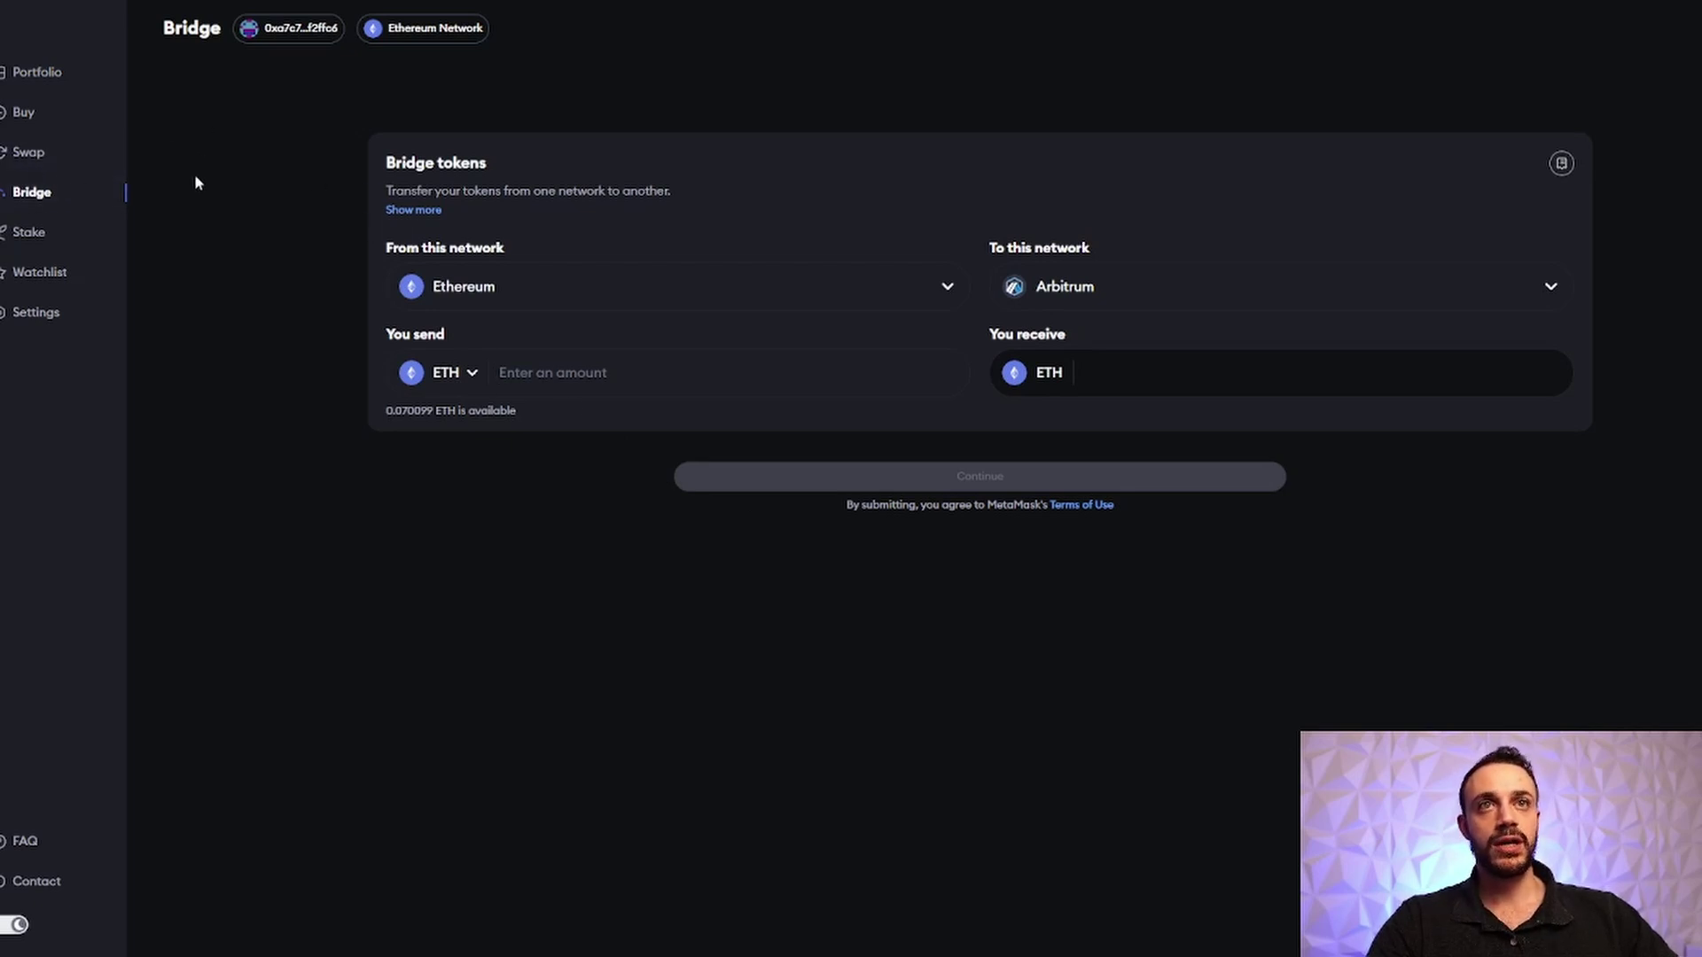
- Compare the Lido and Rocket Pool staking options, view the Lido staking form and return to the provider overview
left_click(48, 237)
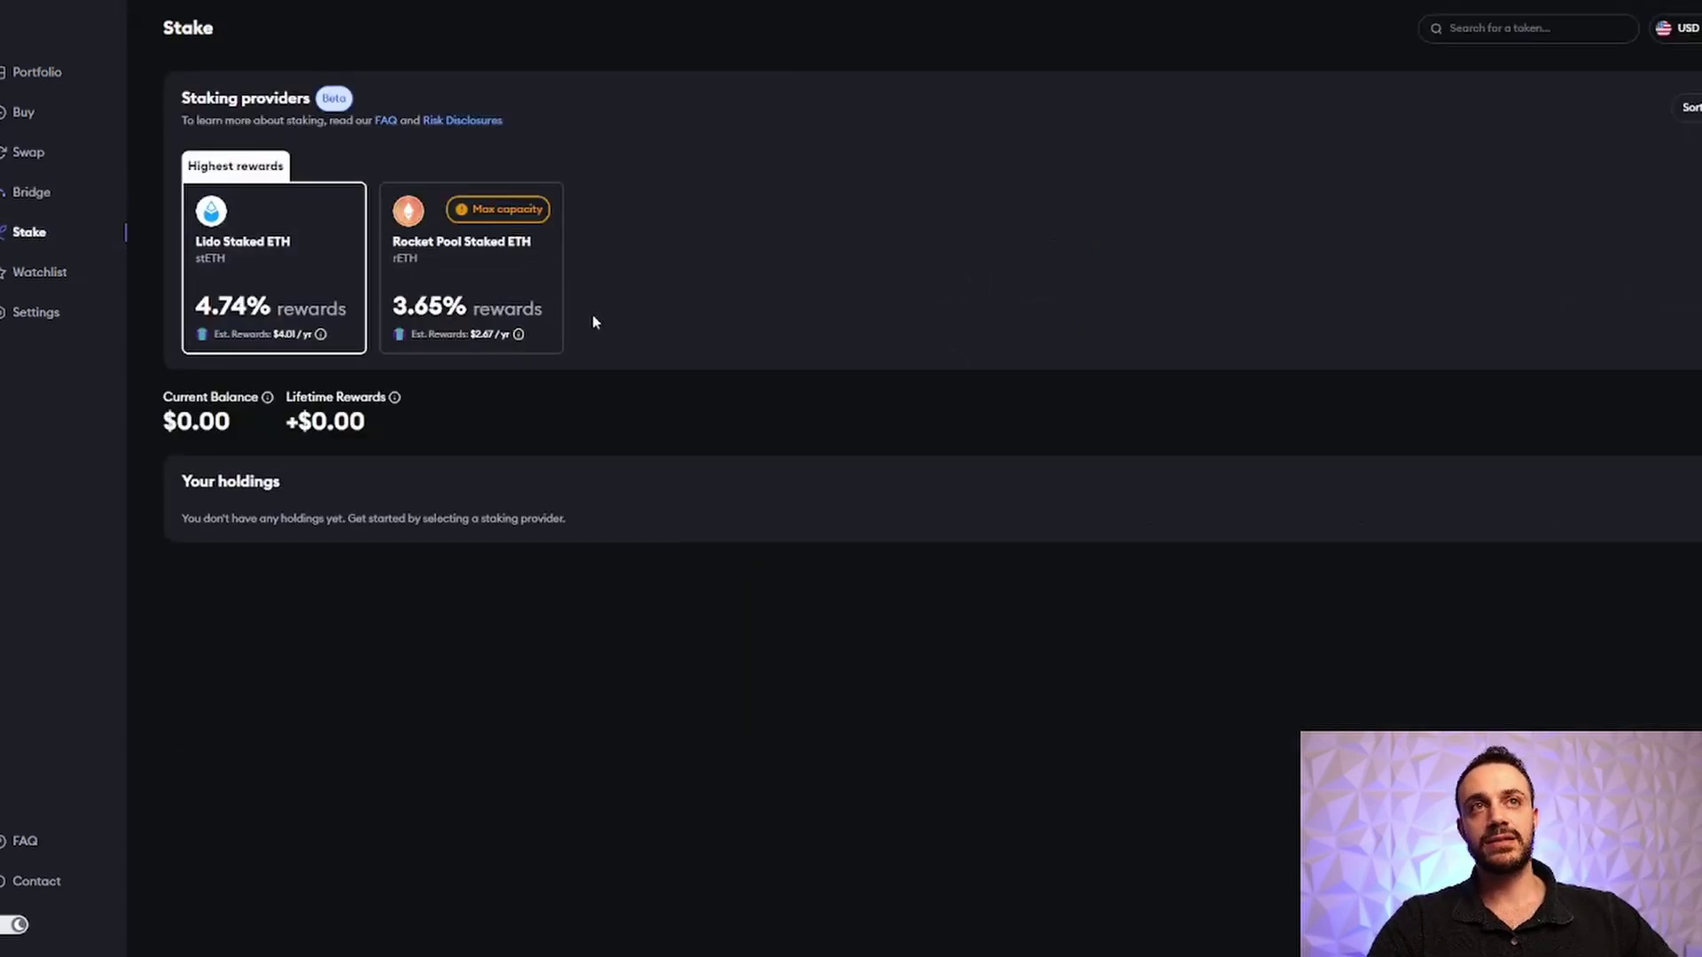
mouse_move(301, 301)
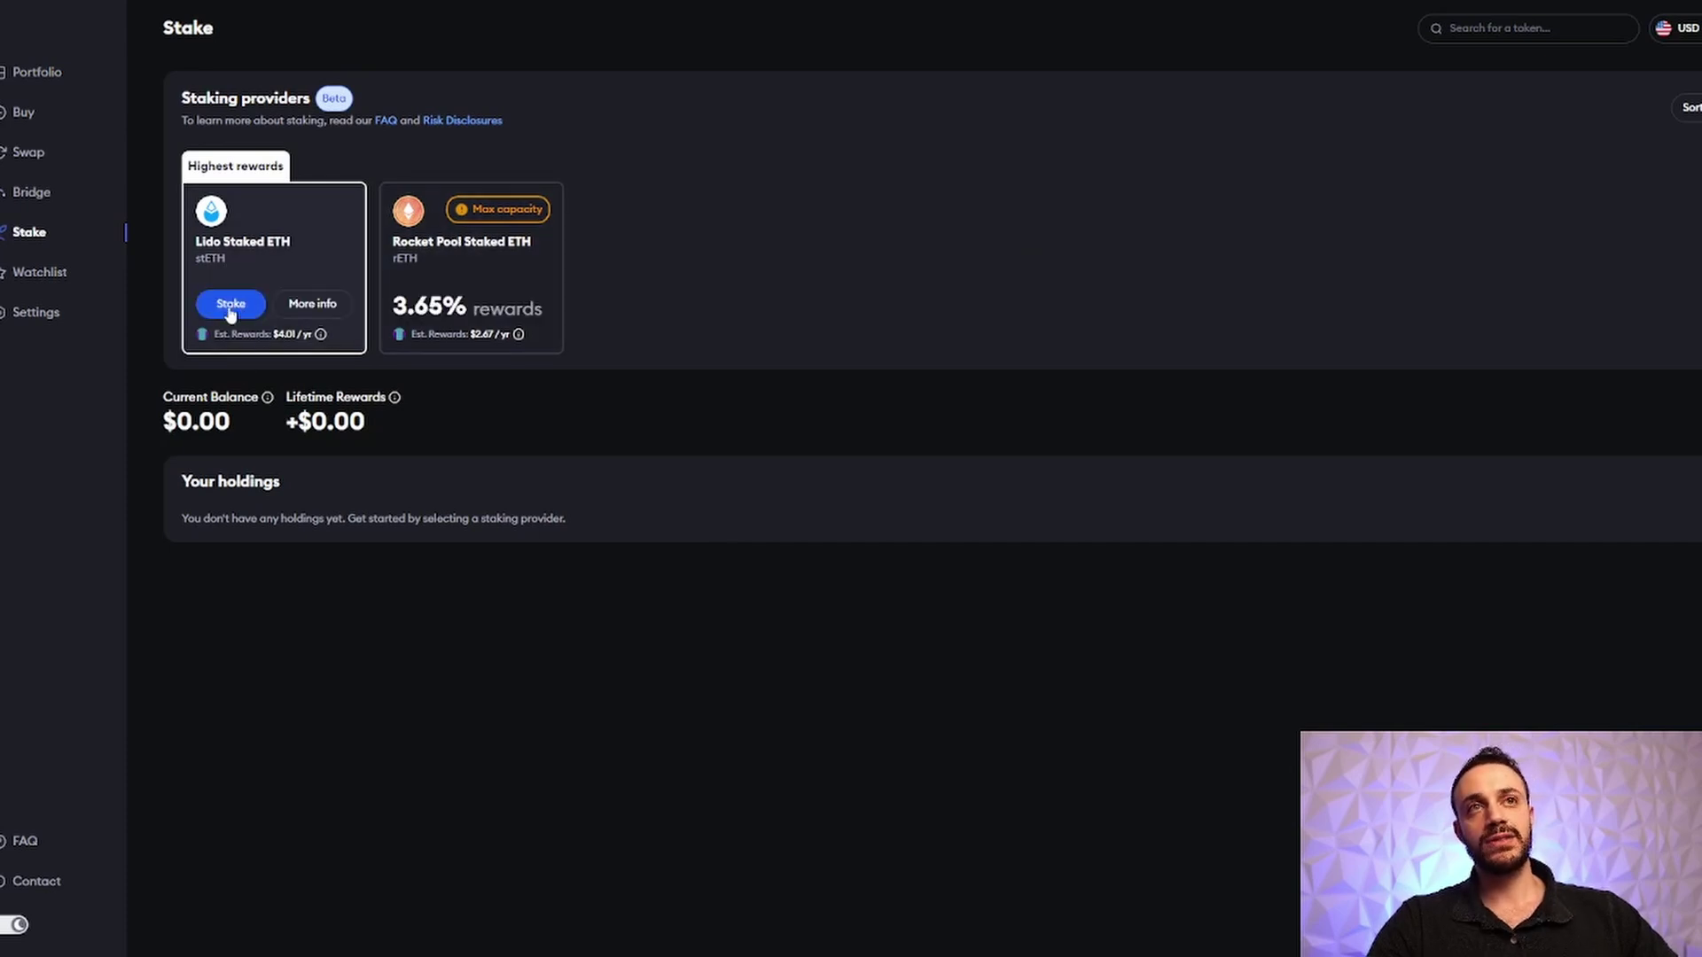
mouse_move(236, 361)
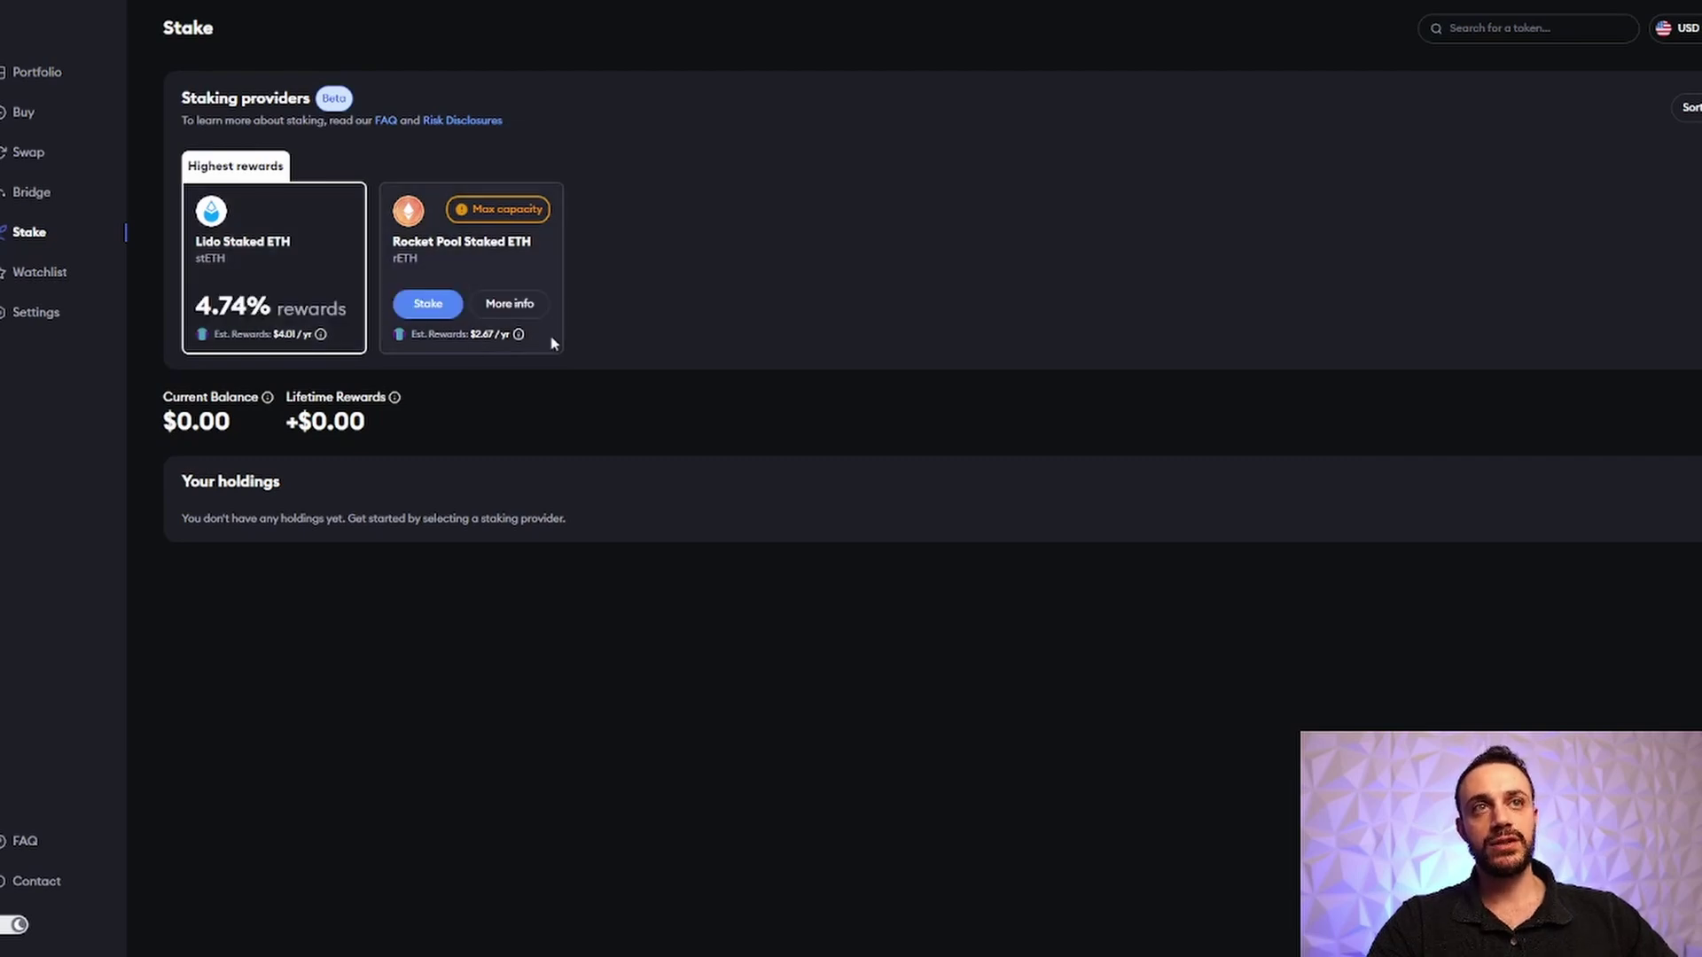
left_click(218, 313)
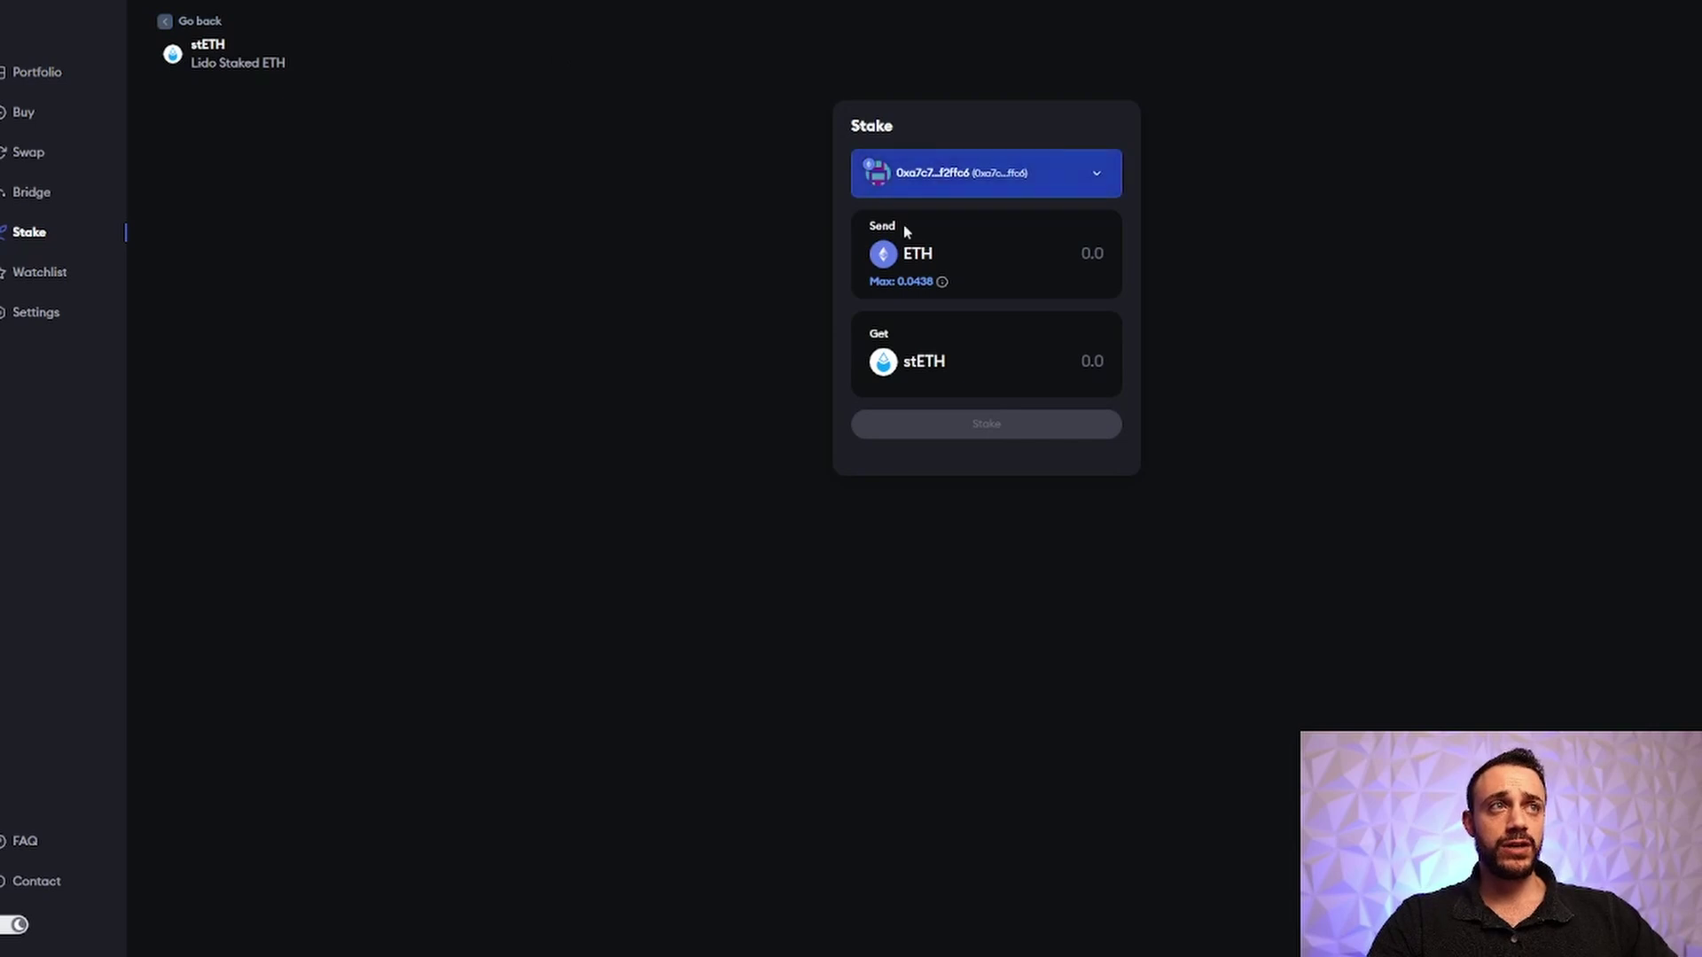
left_click(198, 27)
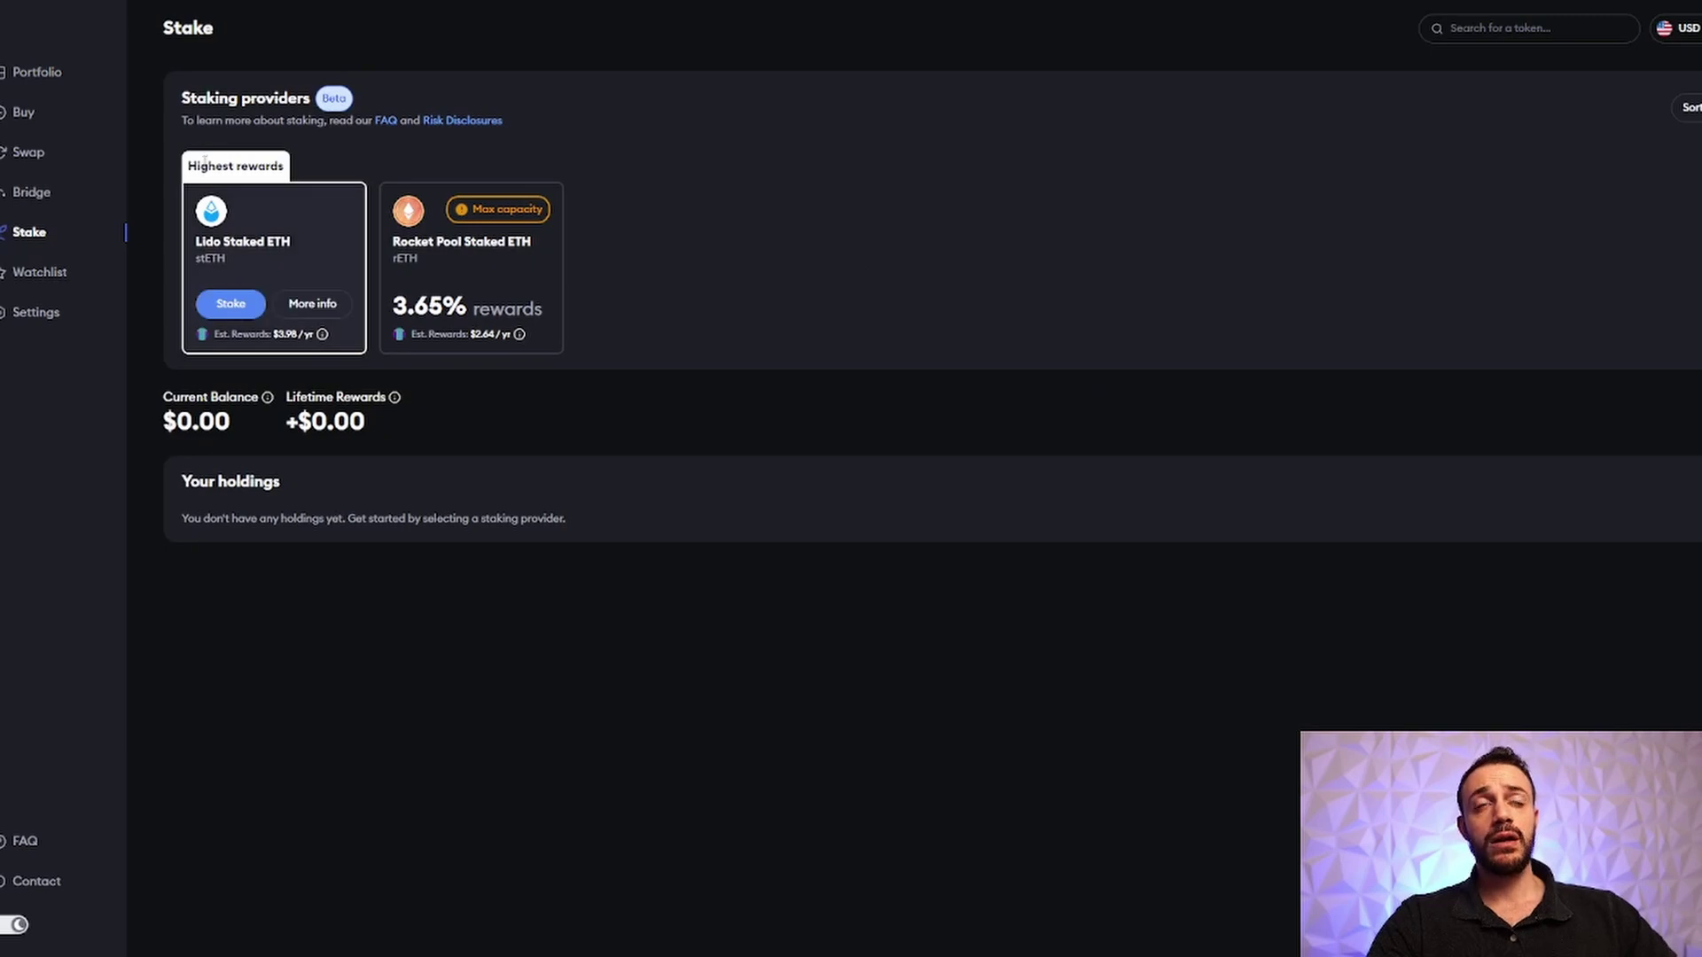
- Review the payment methods offered for buying crypto, from PayPal to wire transfer
left_click(25, 112)
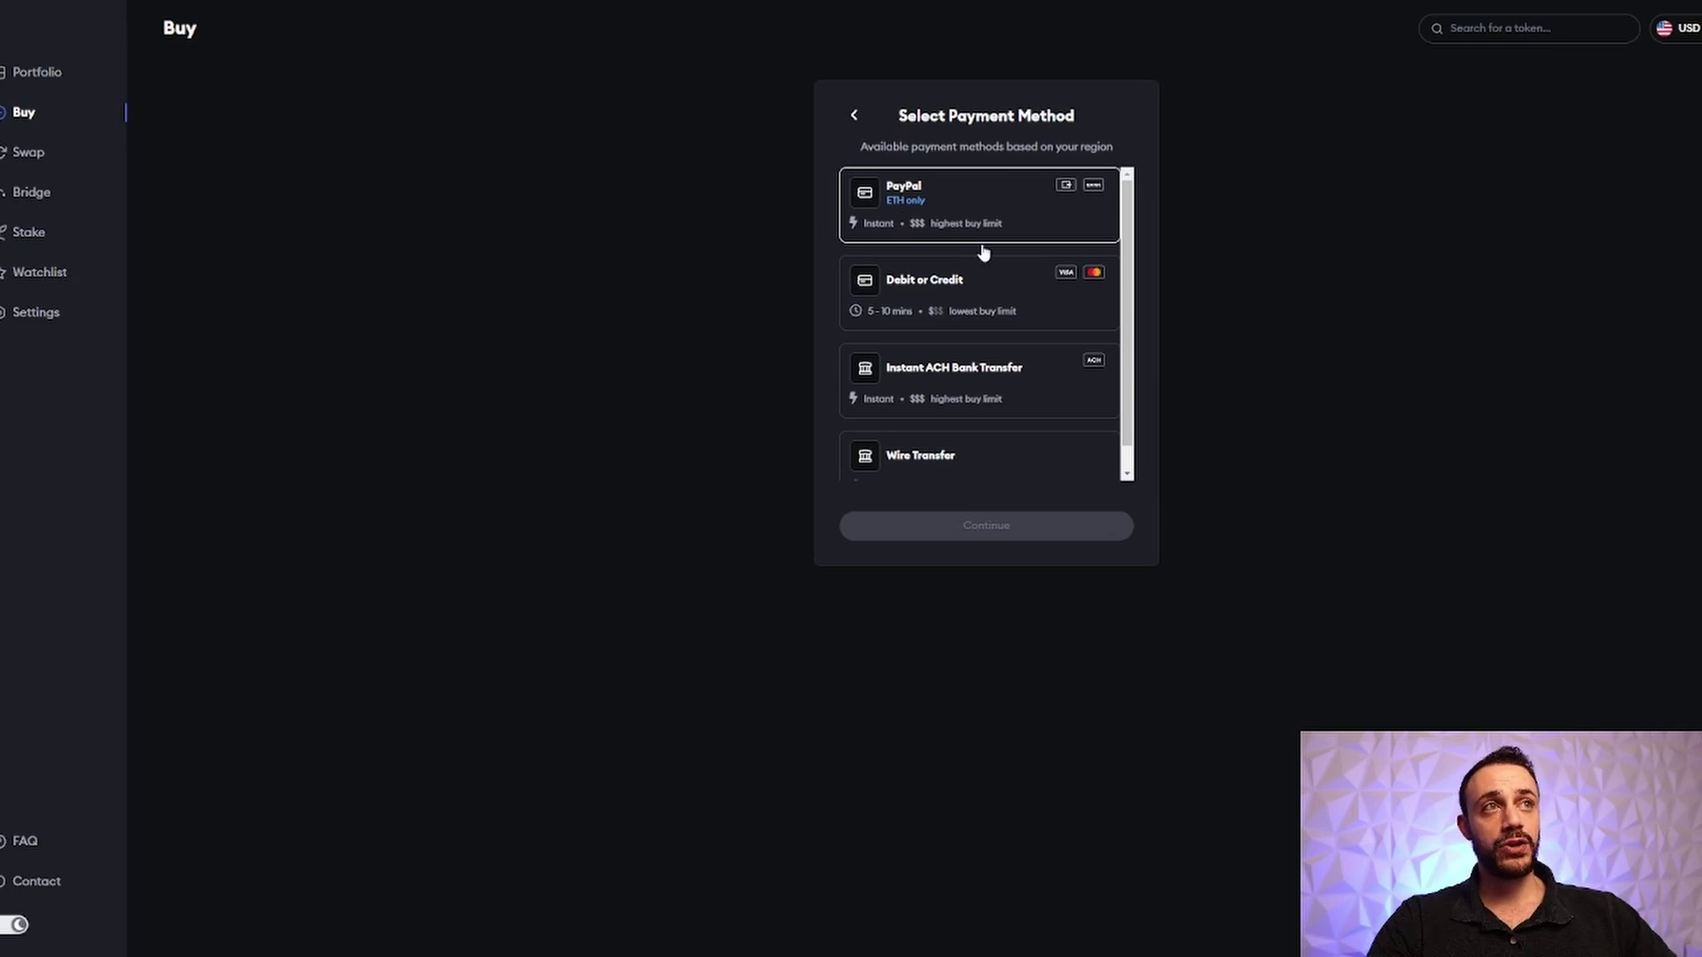
scroll(986, 265, "down", 1)
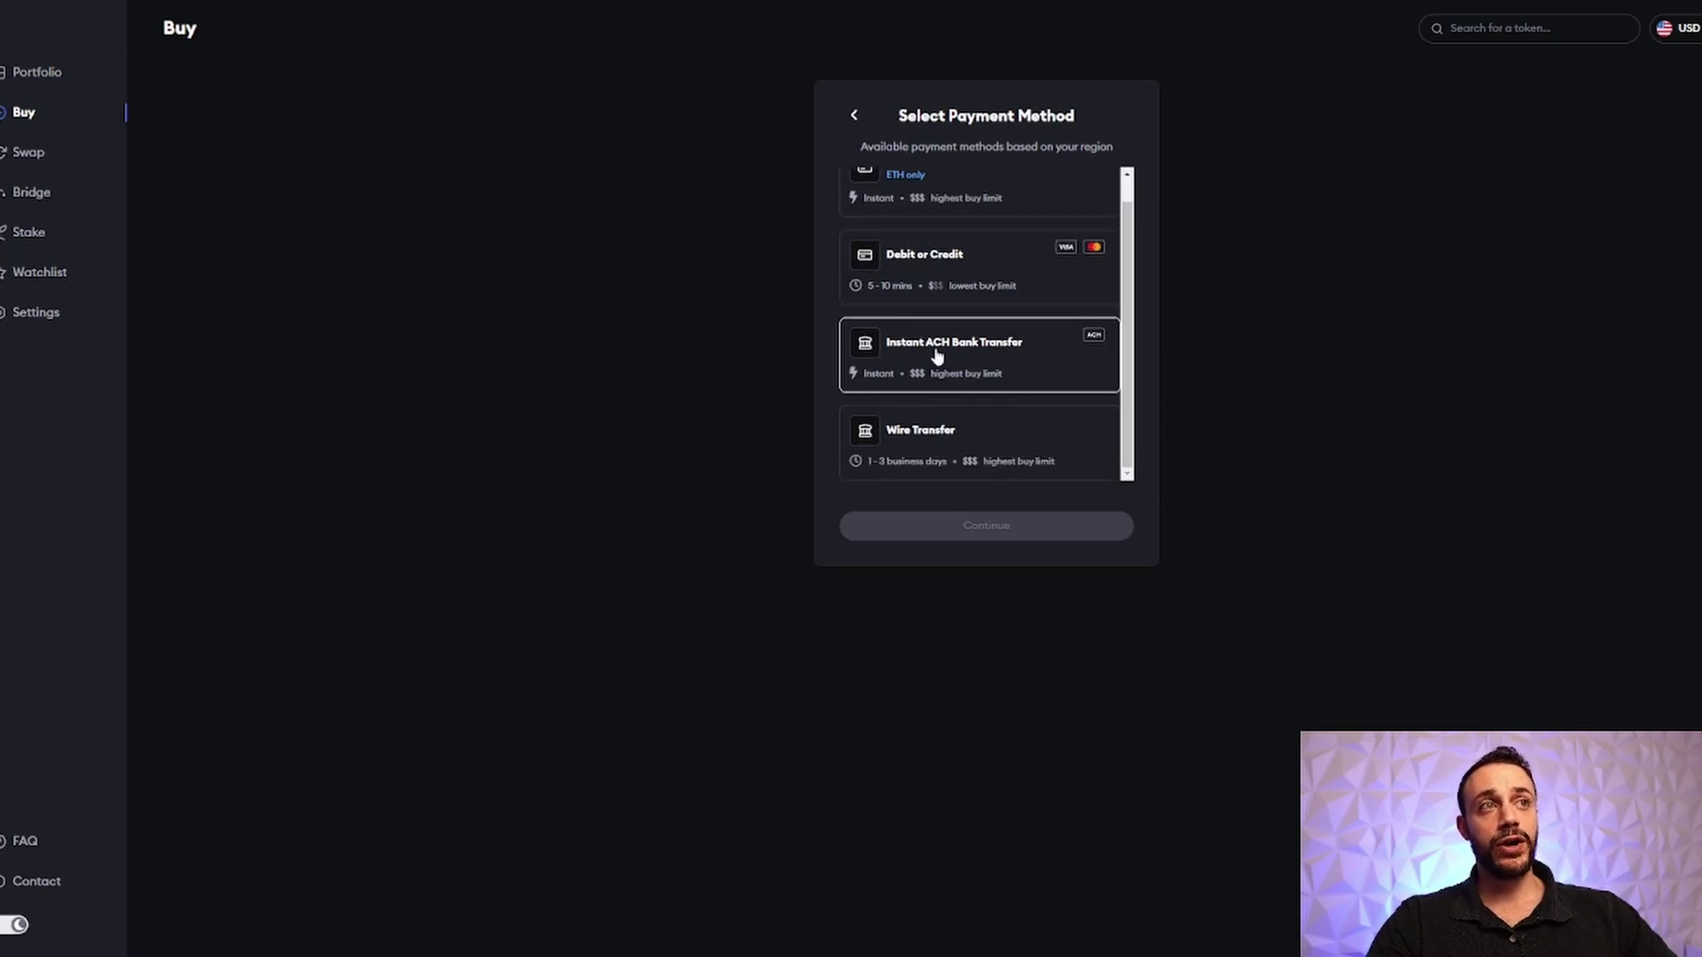
scroll(1028, 281, "up", 1)
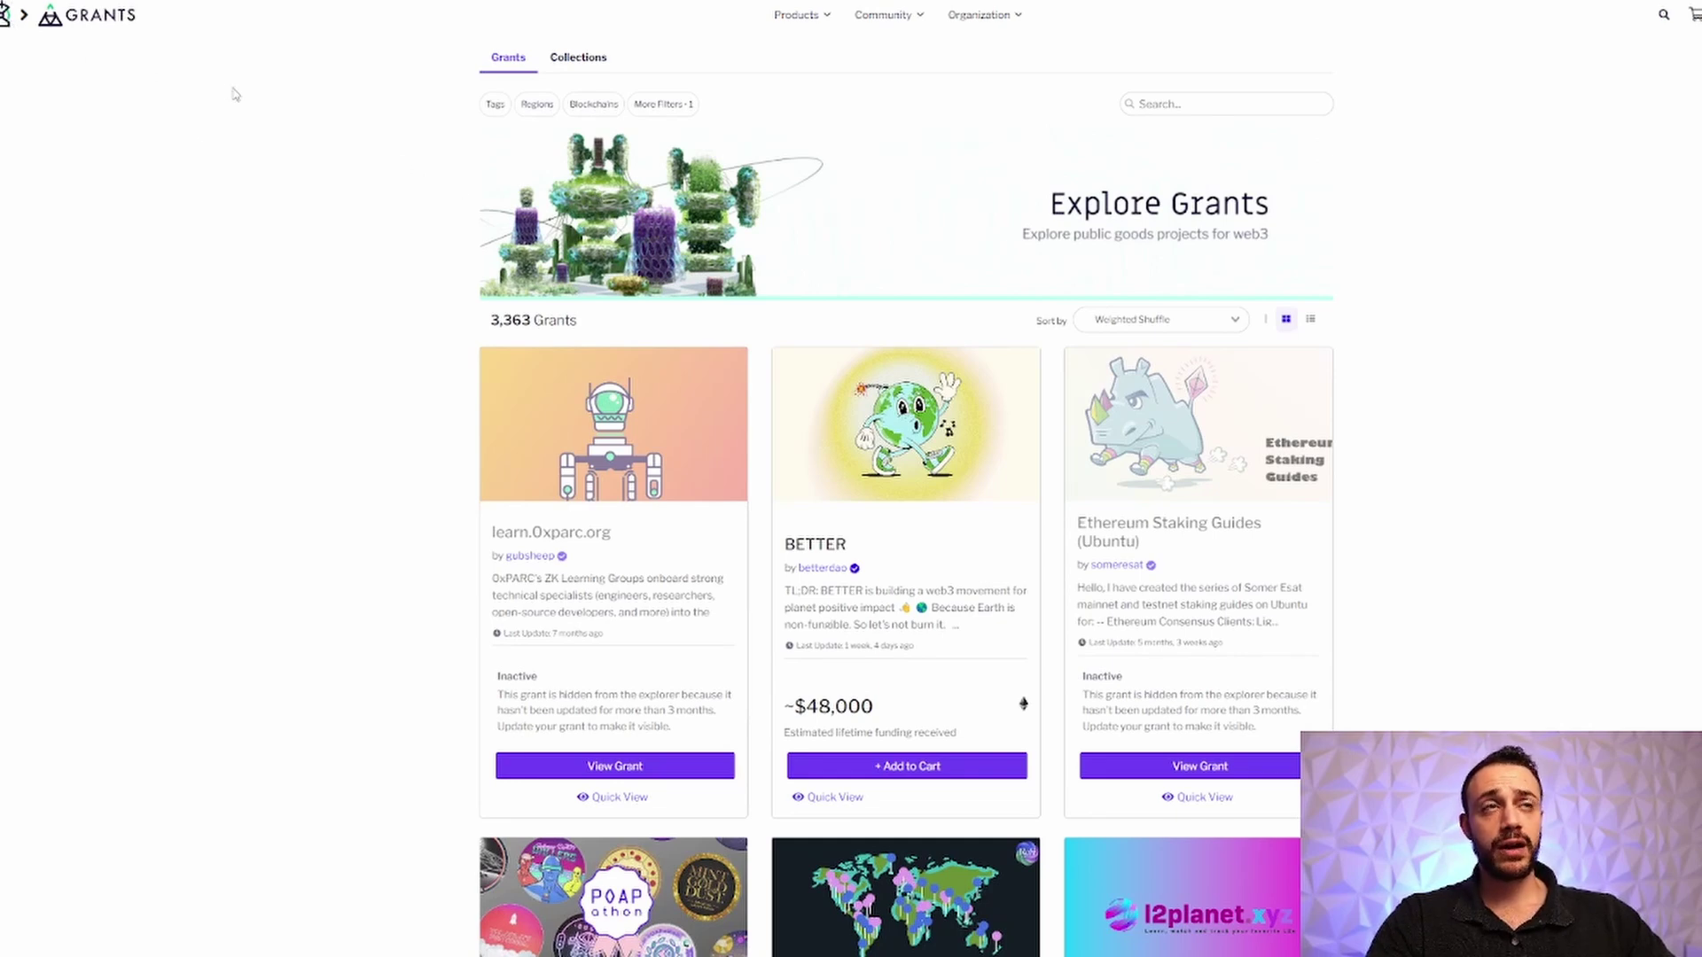
- Switch to the Gitcoin Grants explorer and examine the listed projects and their estimated lifetime funding
scroll(431, 116, "down", 3)
scroll(432, 119, "down", 4)
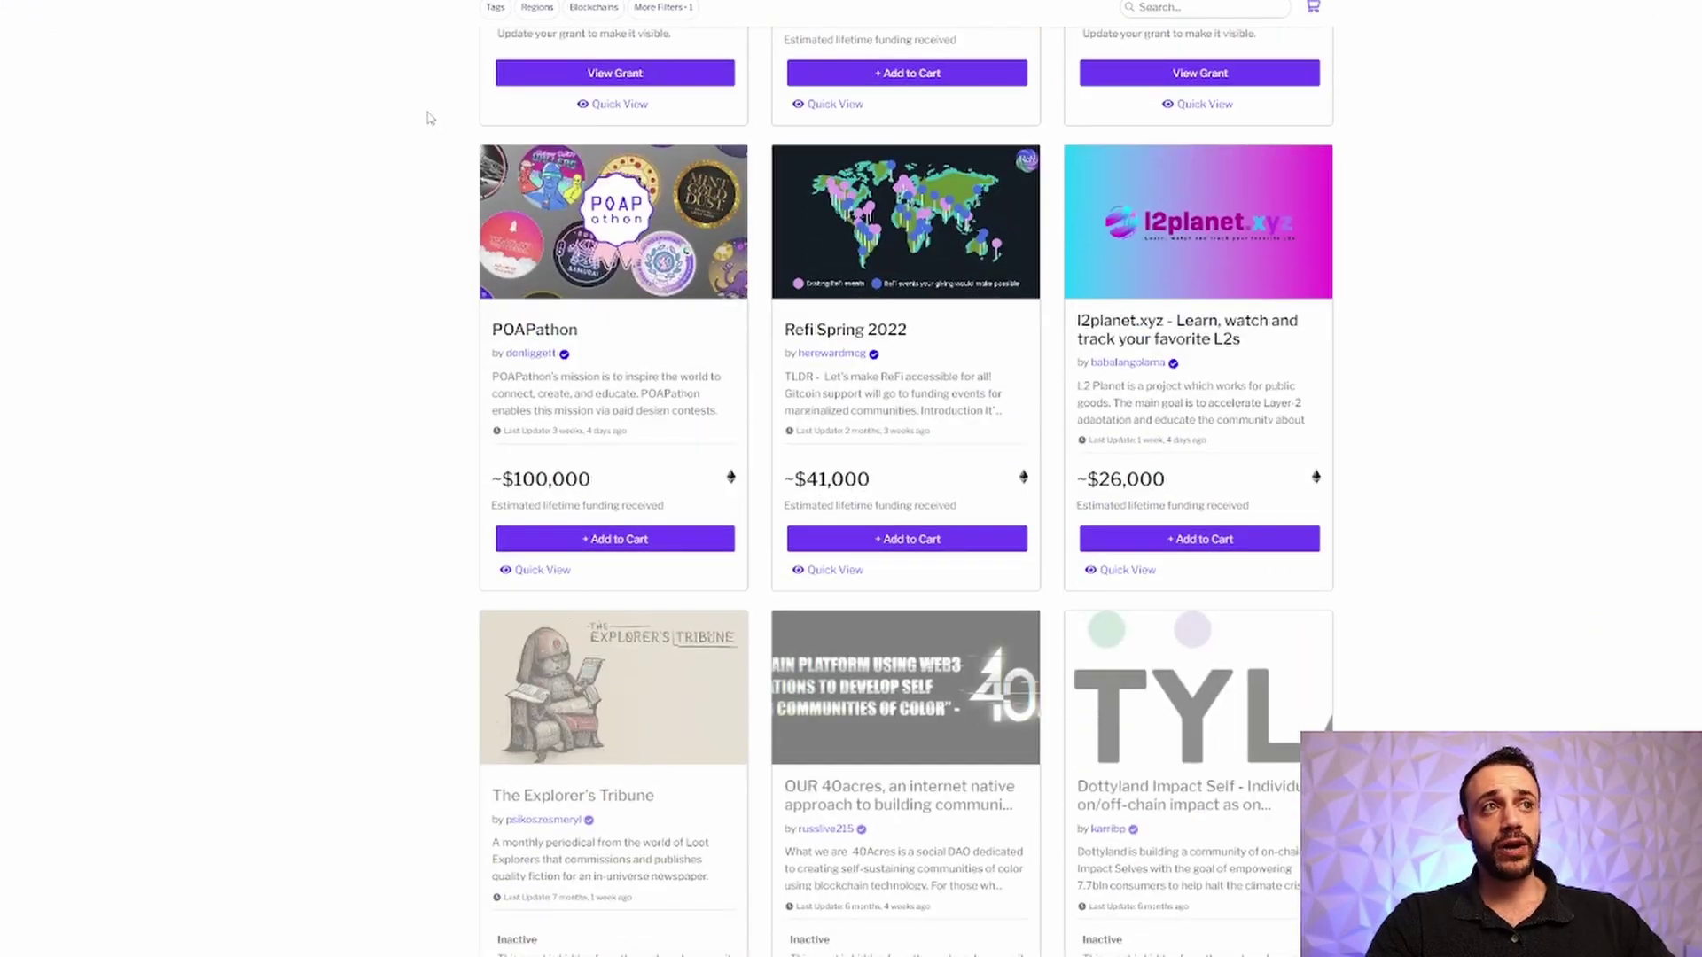
scroll(428, 120, "down", 9)
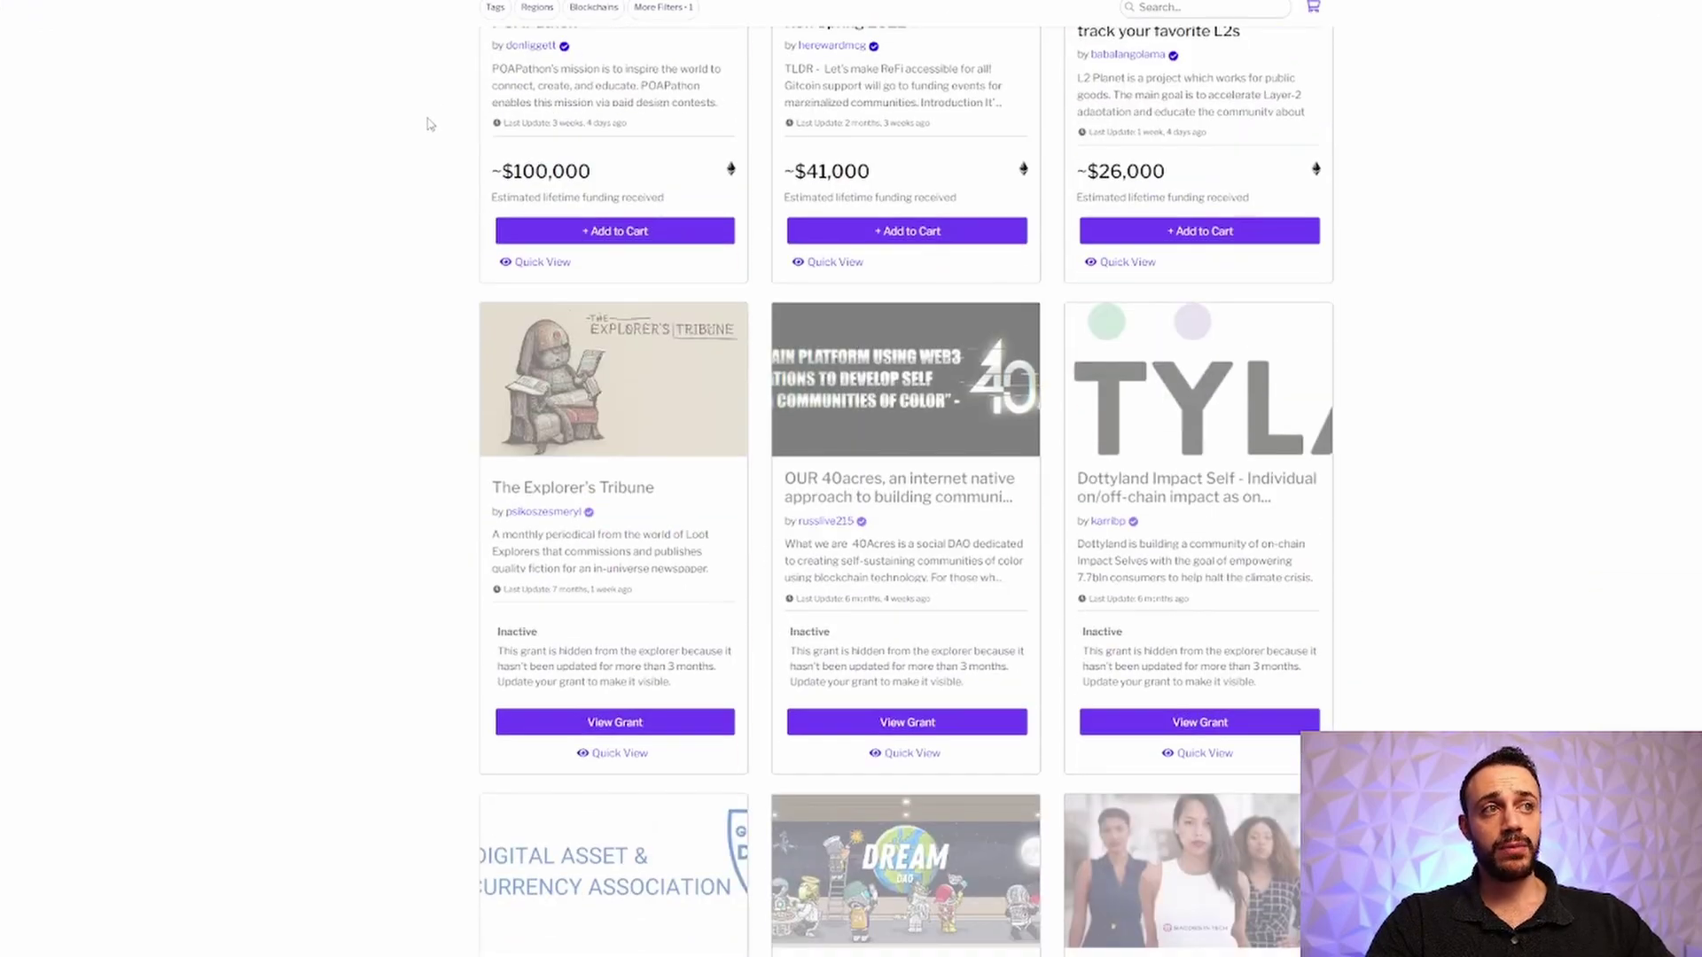
scroll(421, 127, "up", 3)
scroll(420, 124, "up", 8)
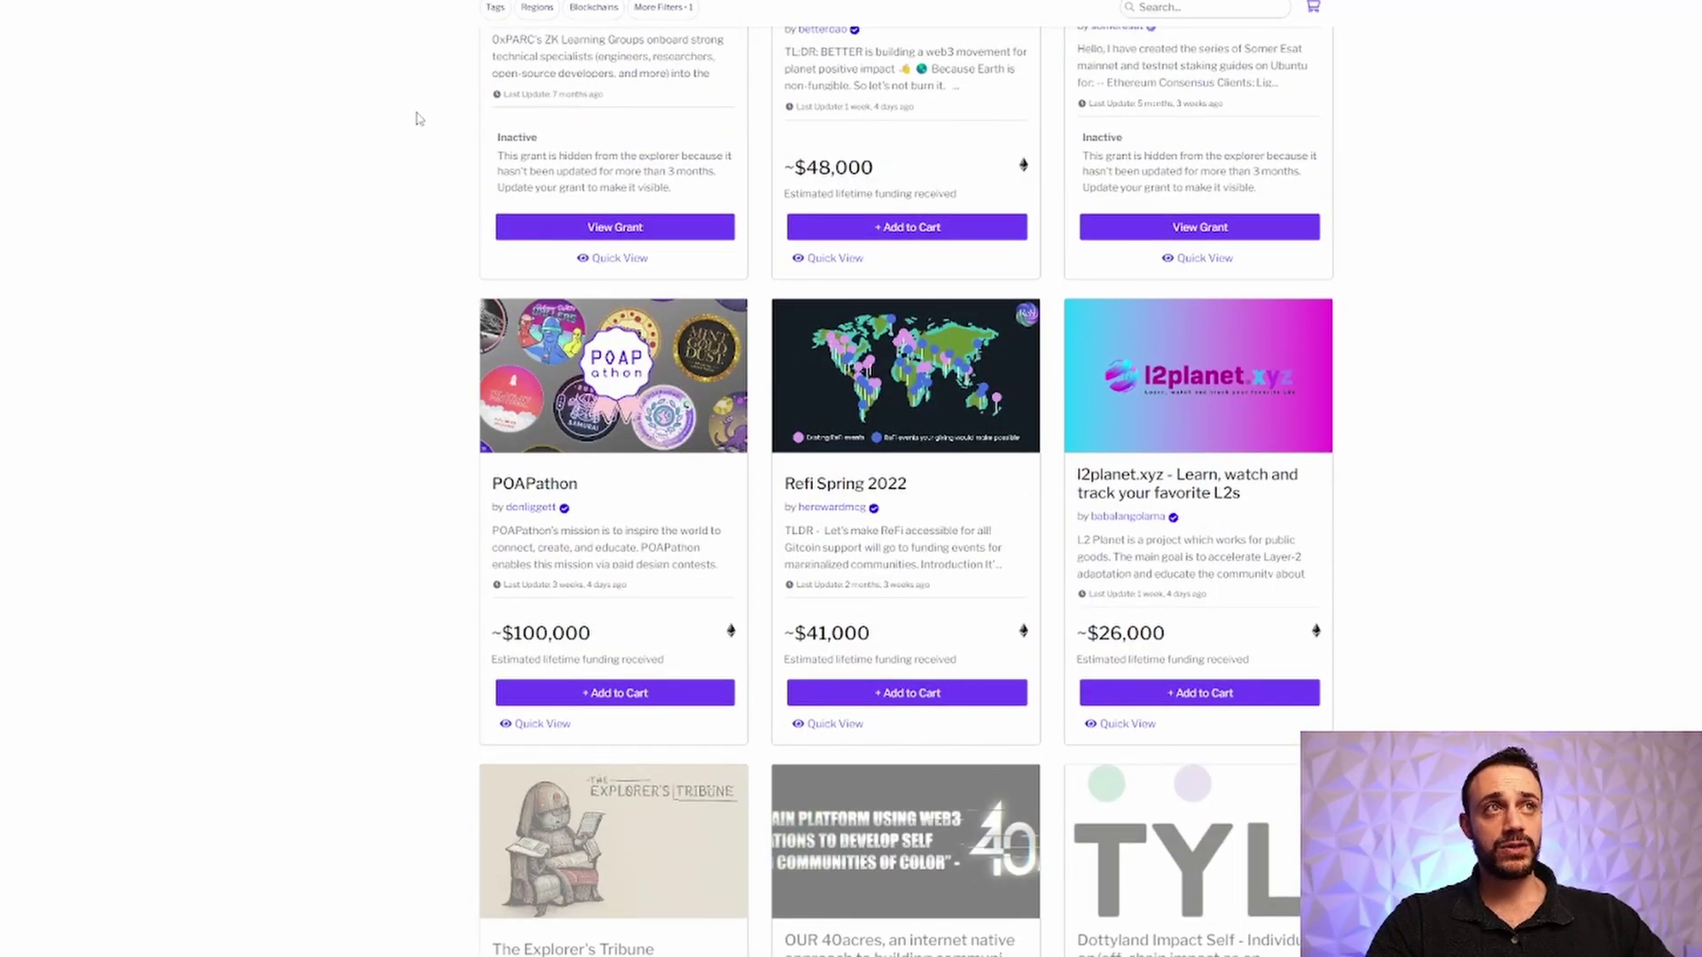
scroll(419, 119, "up", 4)
scroll(426, 128, "down", 2)
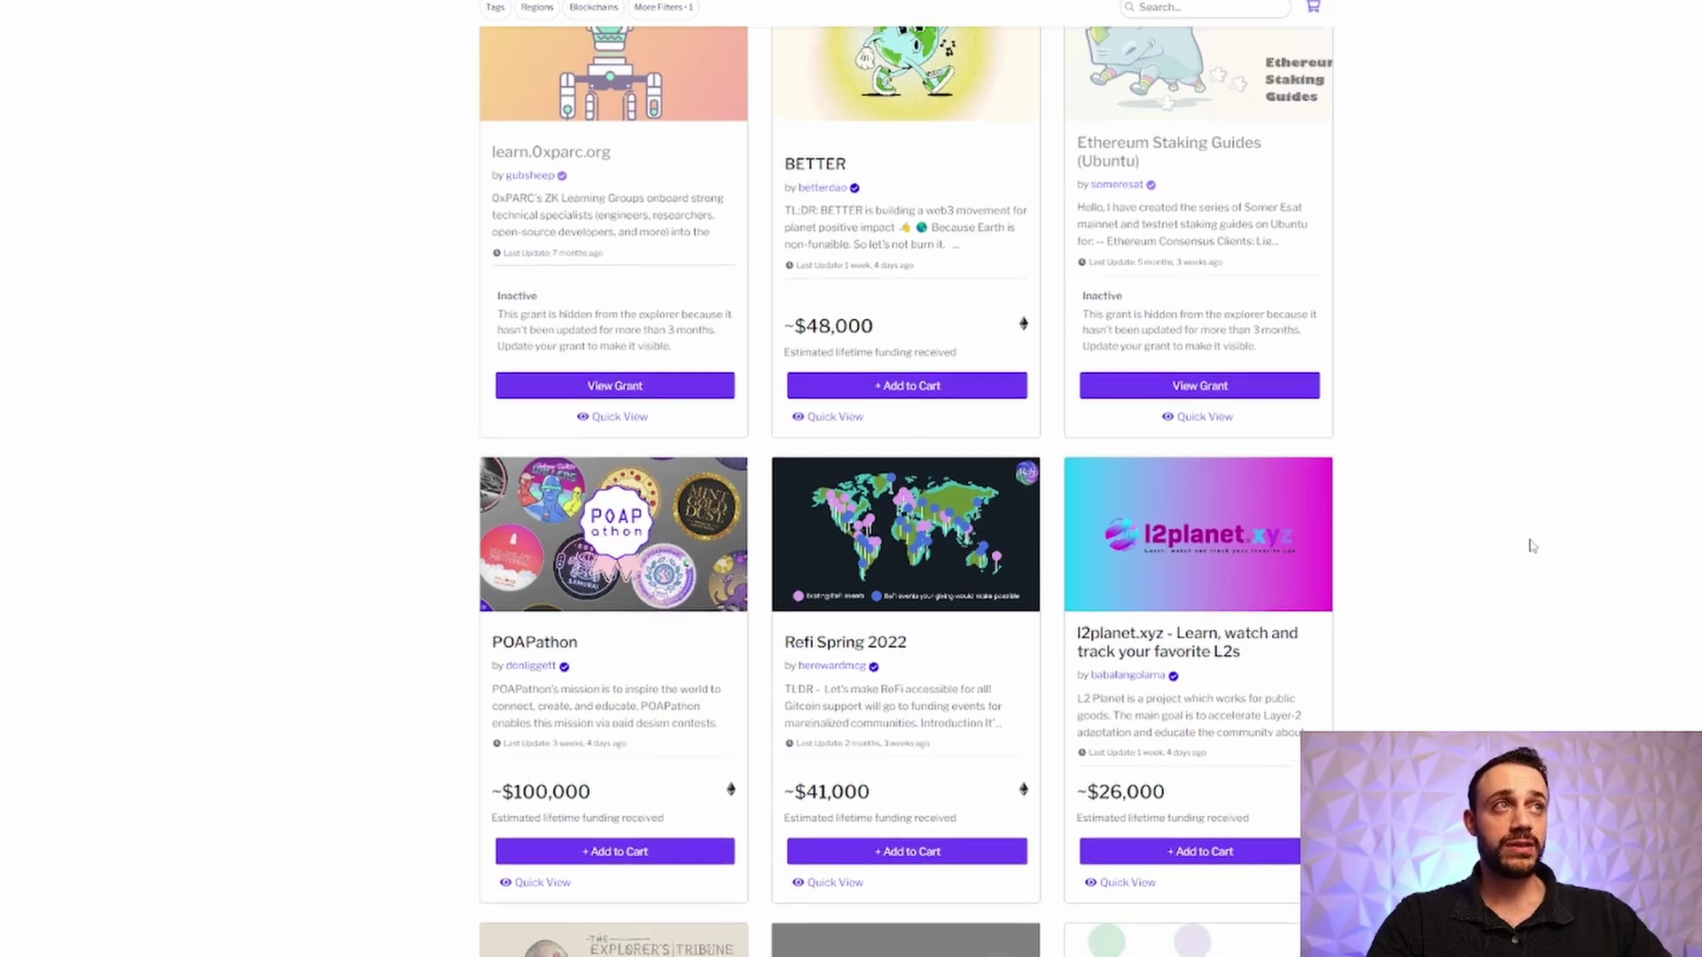
scroll(1533, 546, "up", 4)
scroll(1536, 548, "up", 1)
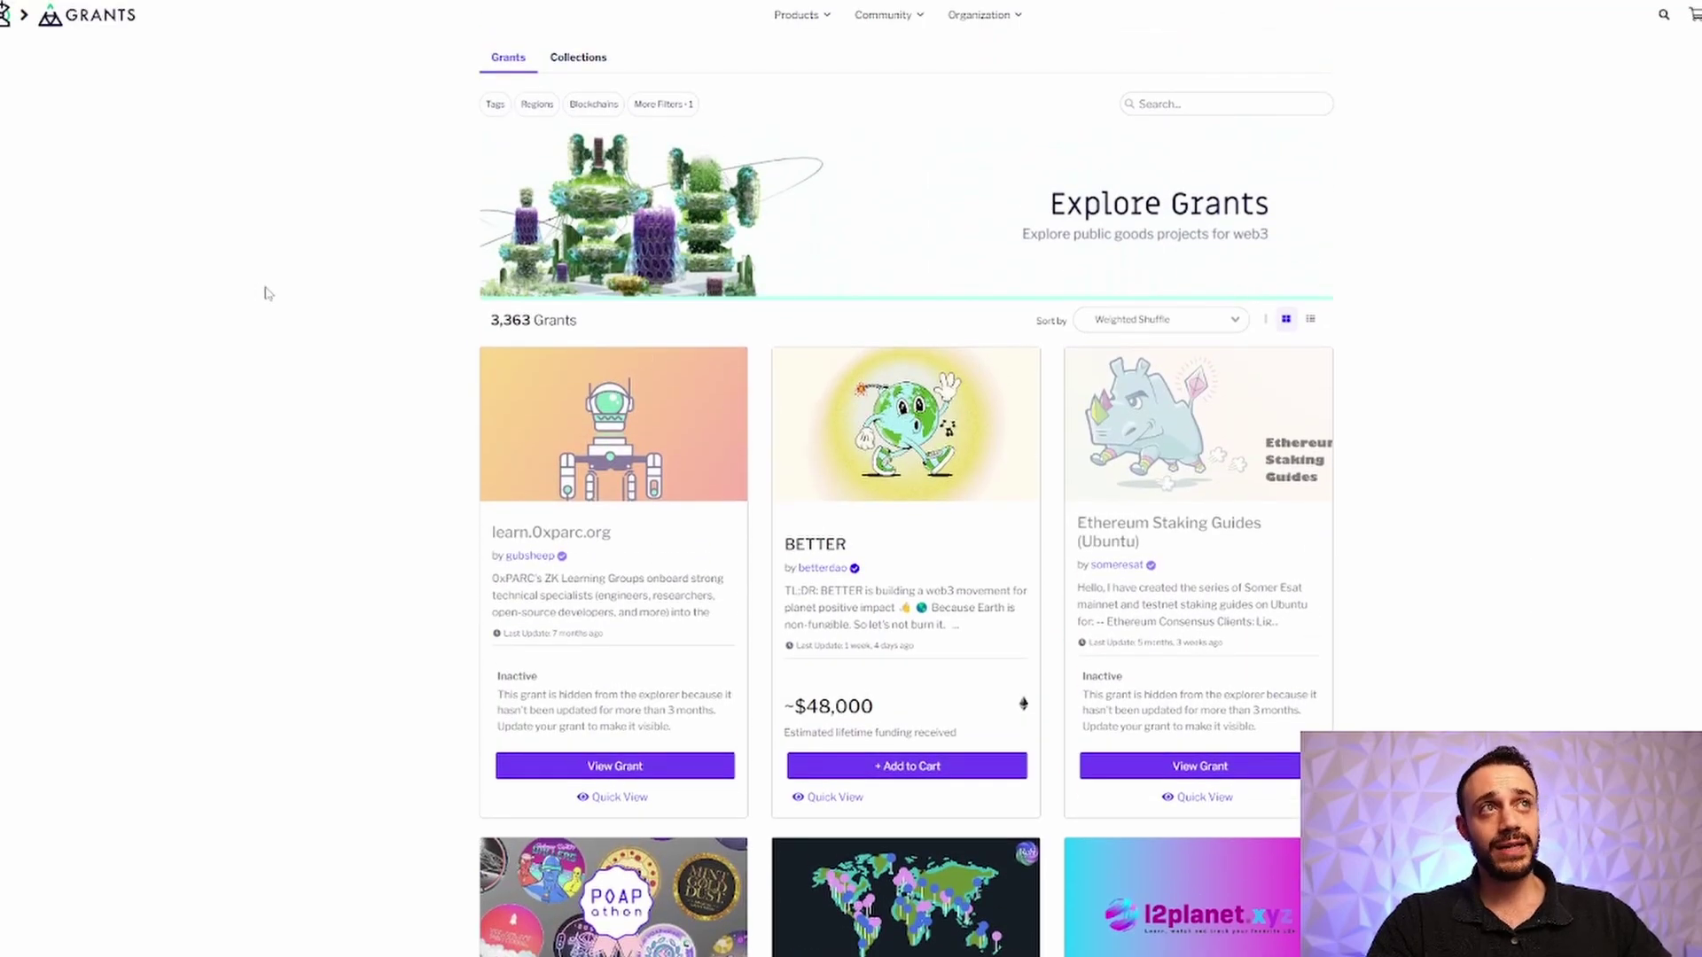
scroll(322, 322, "down", 3)
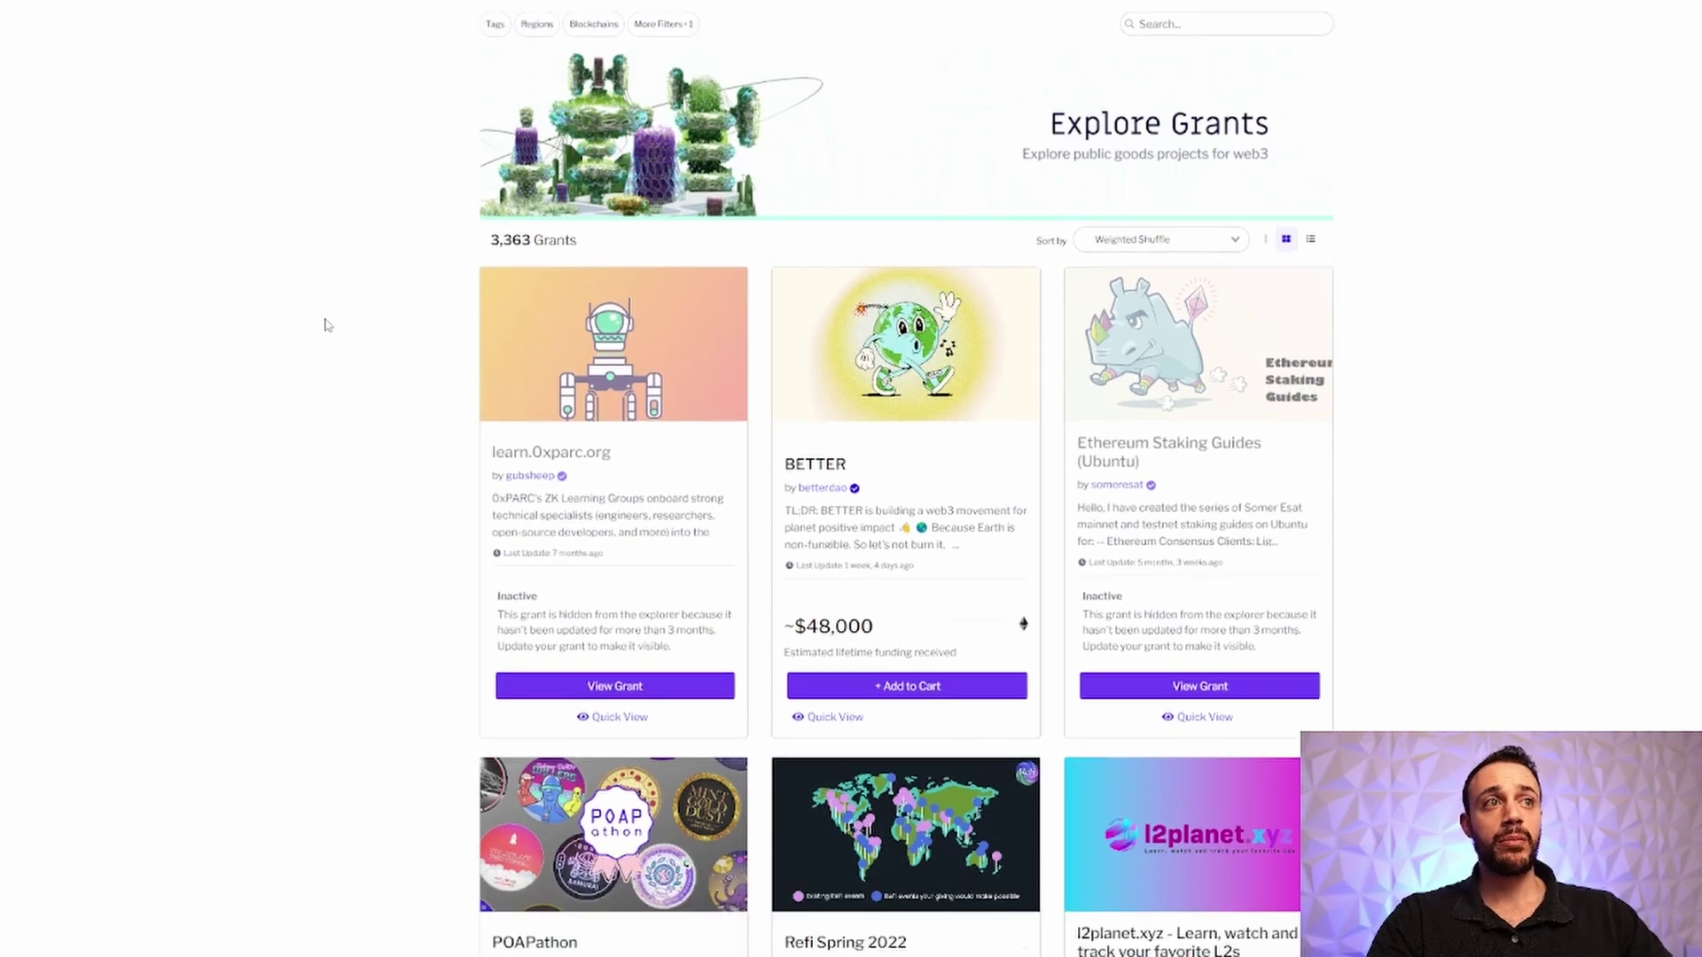
scroll(328, 325, "down", 5)
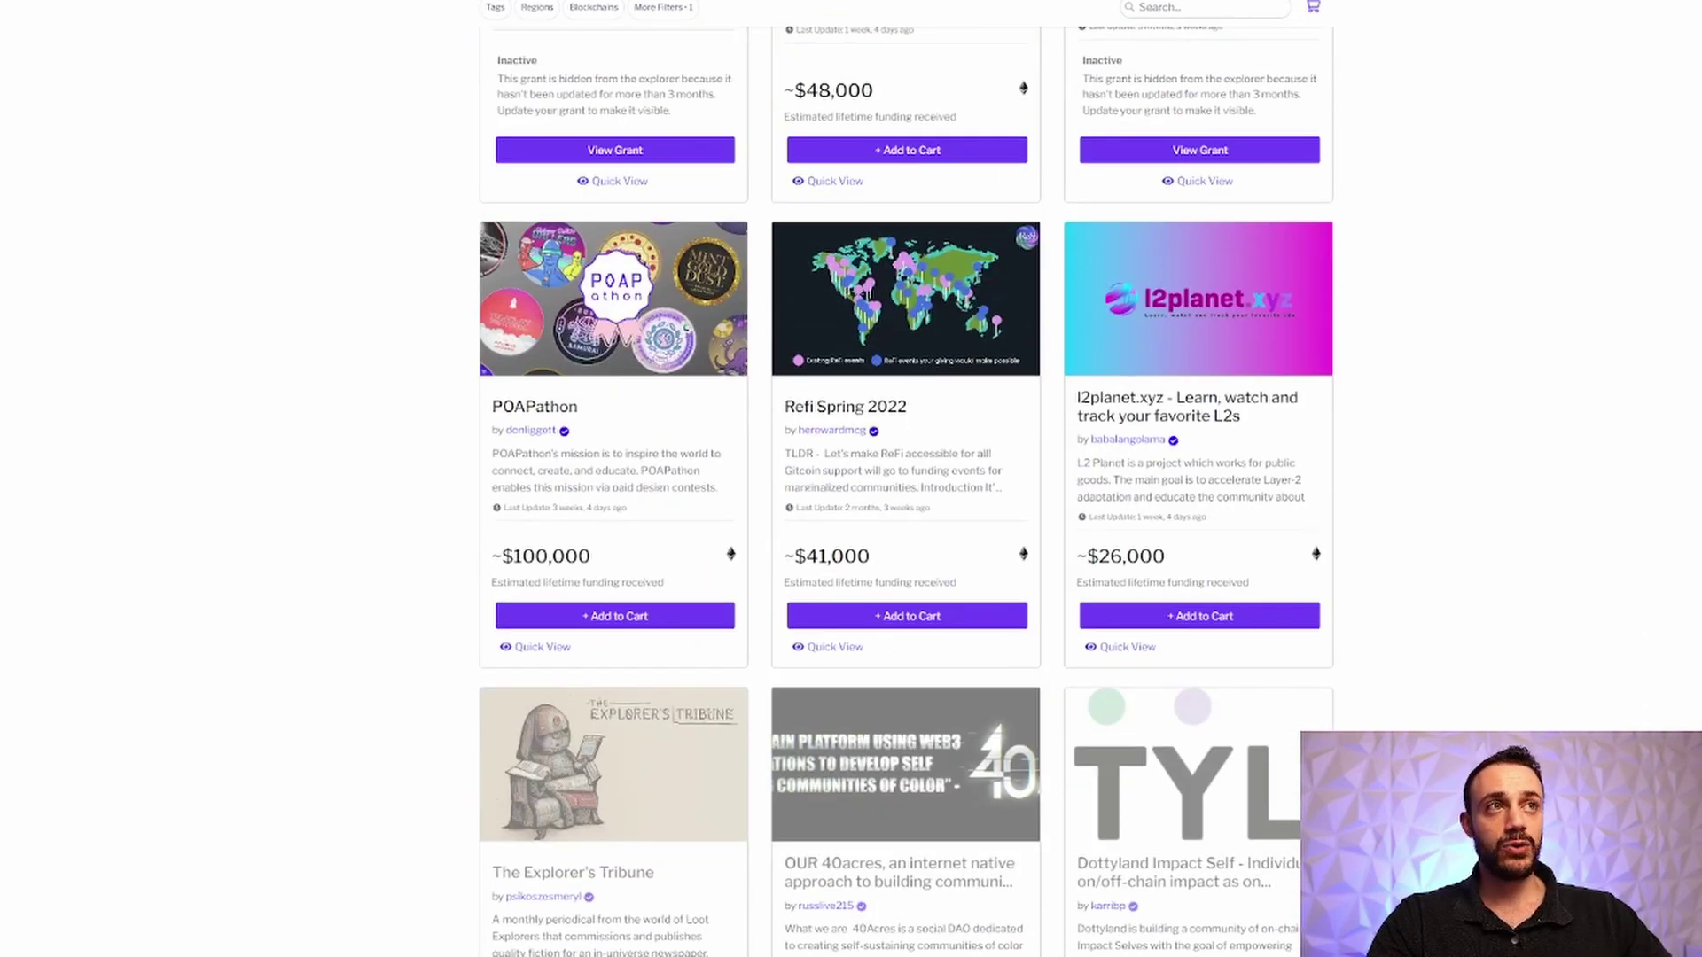
scroll(922, 404, "up", 4)
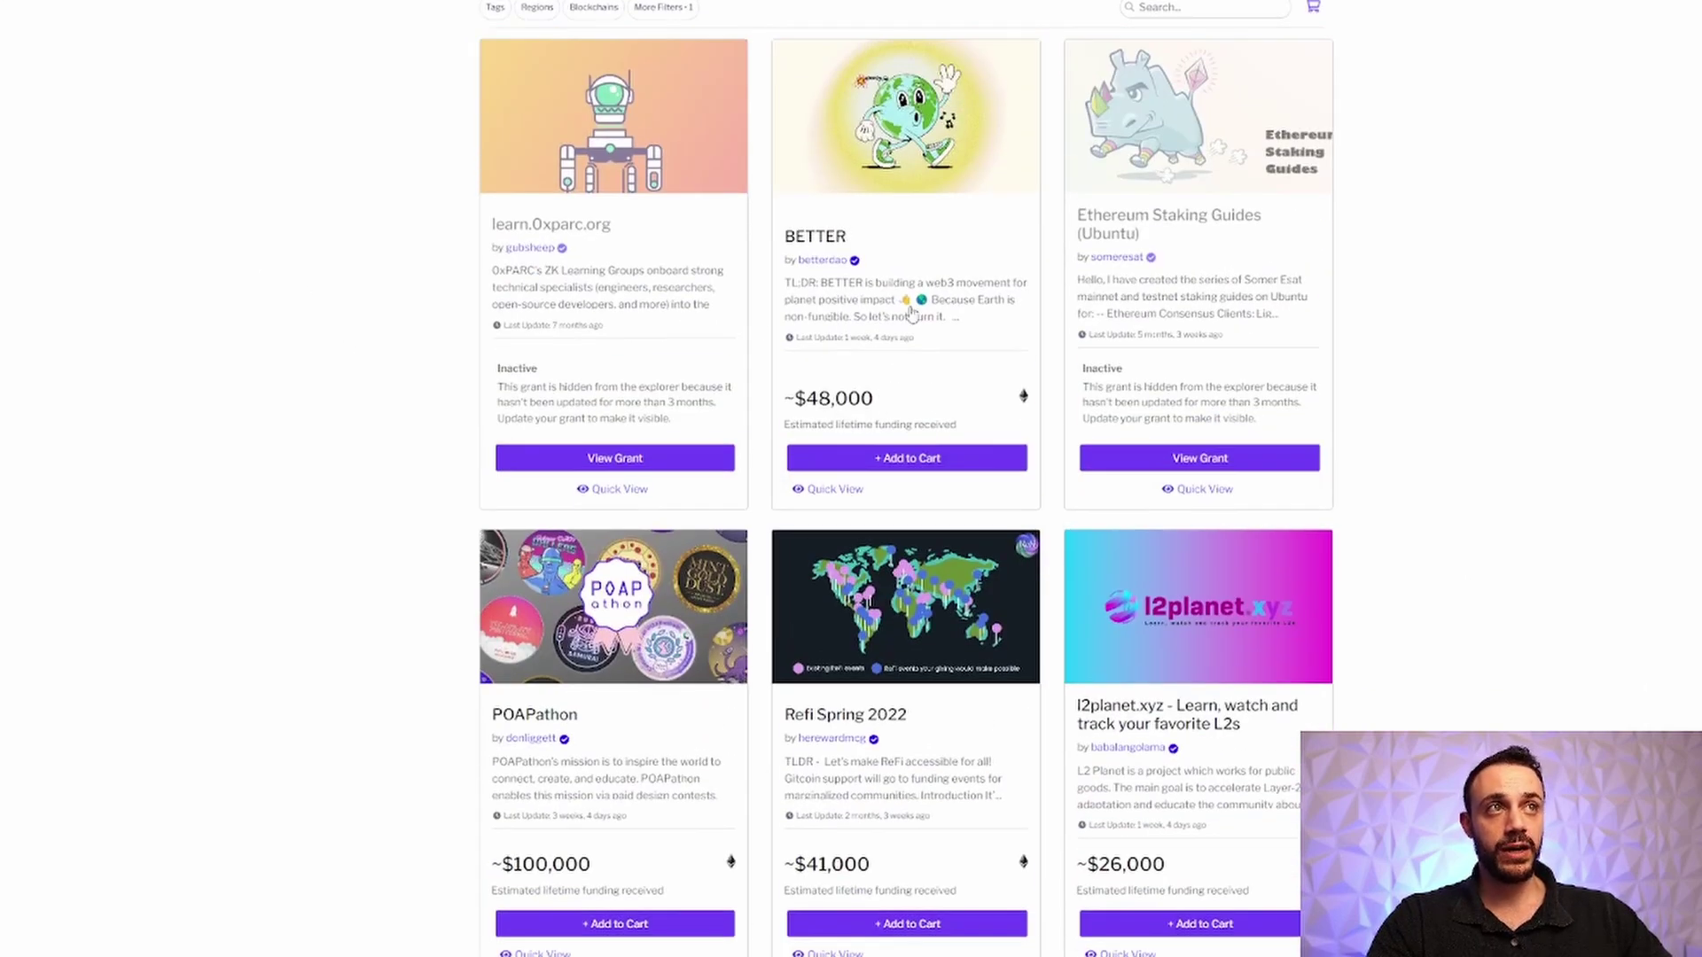
scroll(756, 433, "down", 4)
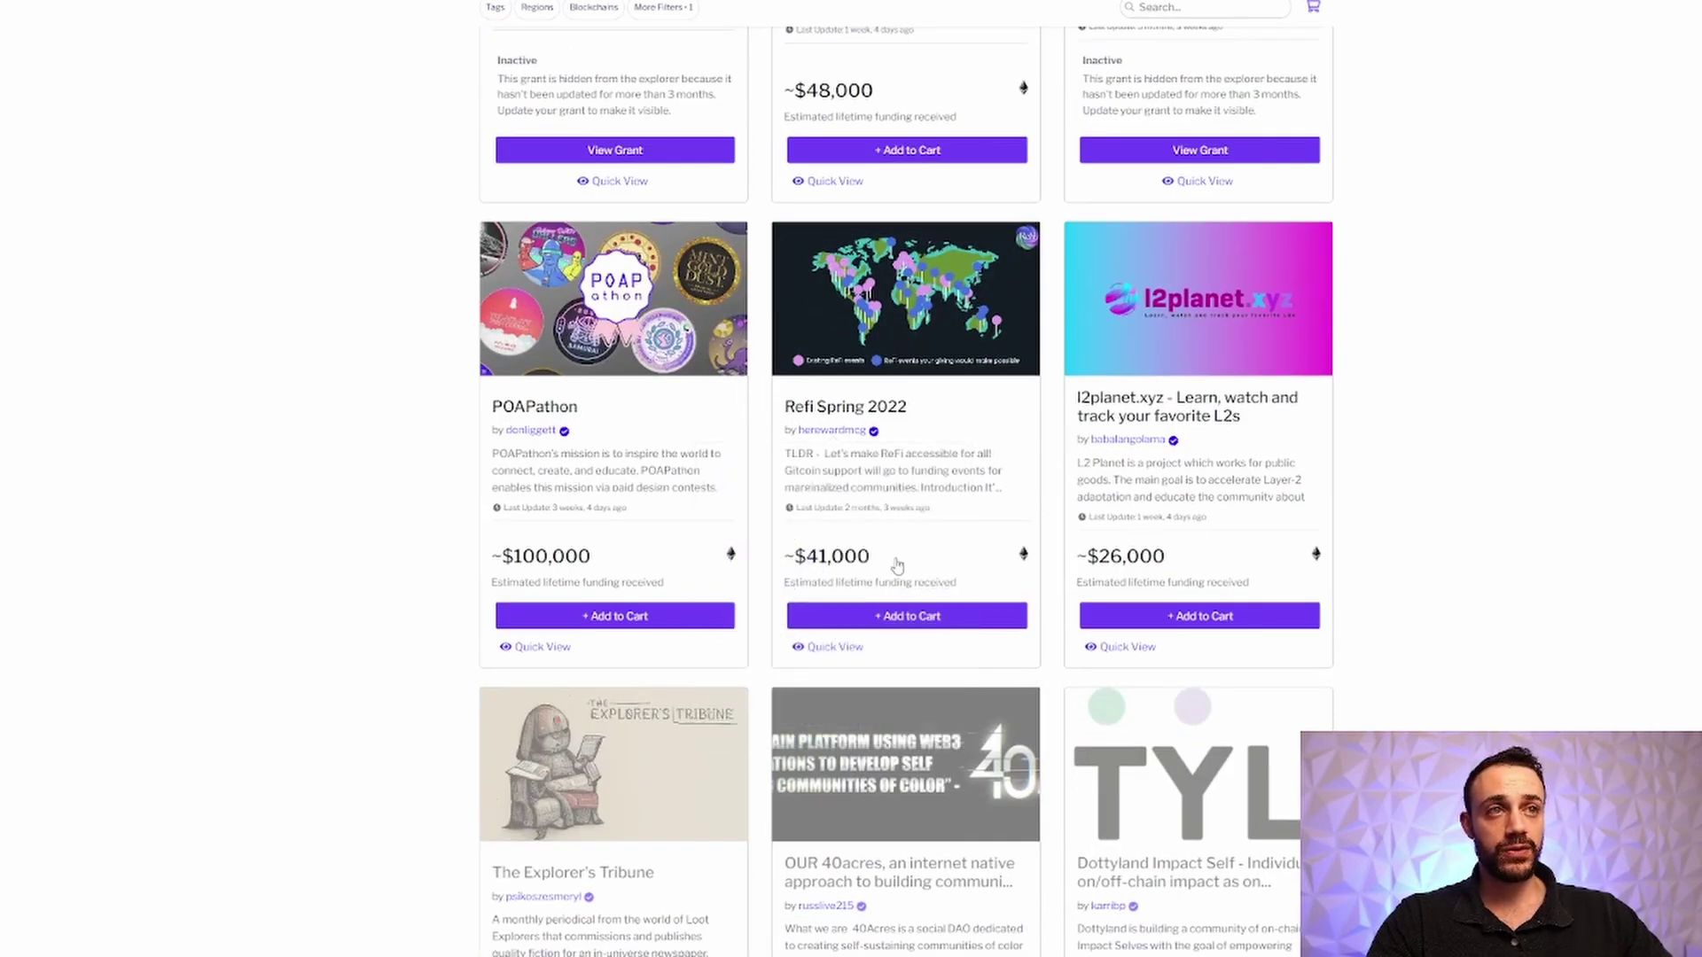
scroll(1116, 615, "up", 3)
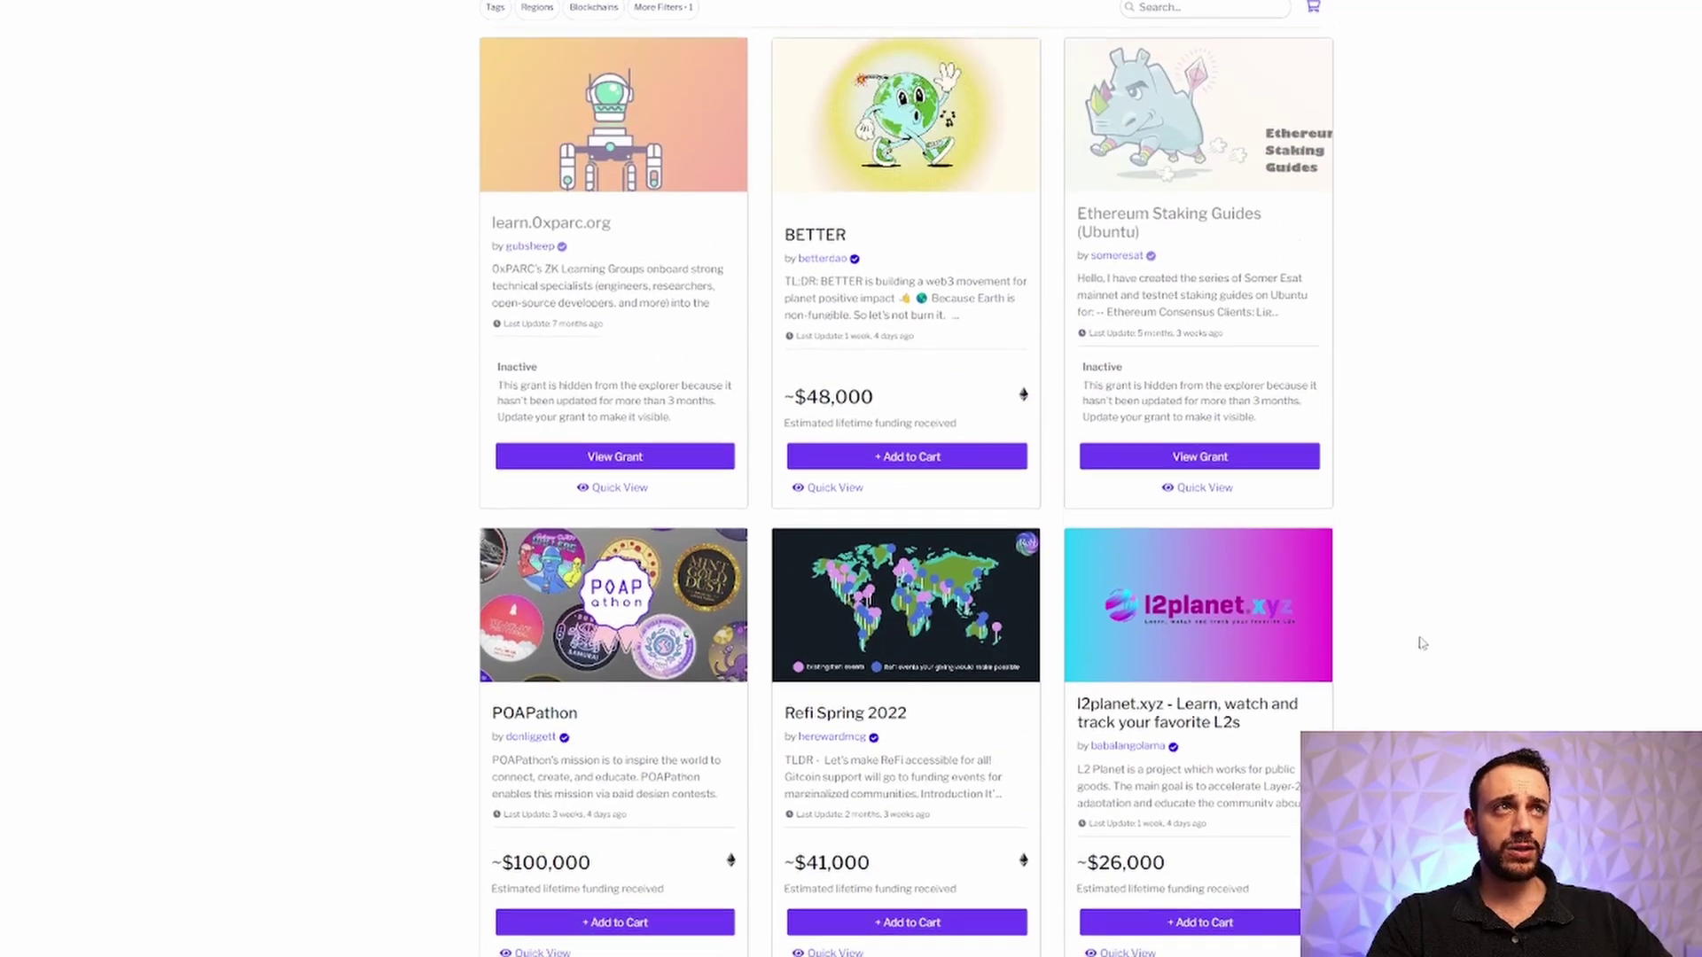
scroll(1417, 647, "down", 2)
scroll(1416, 648, "up", 3)
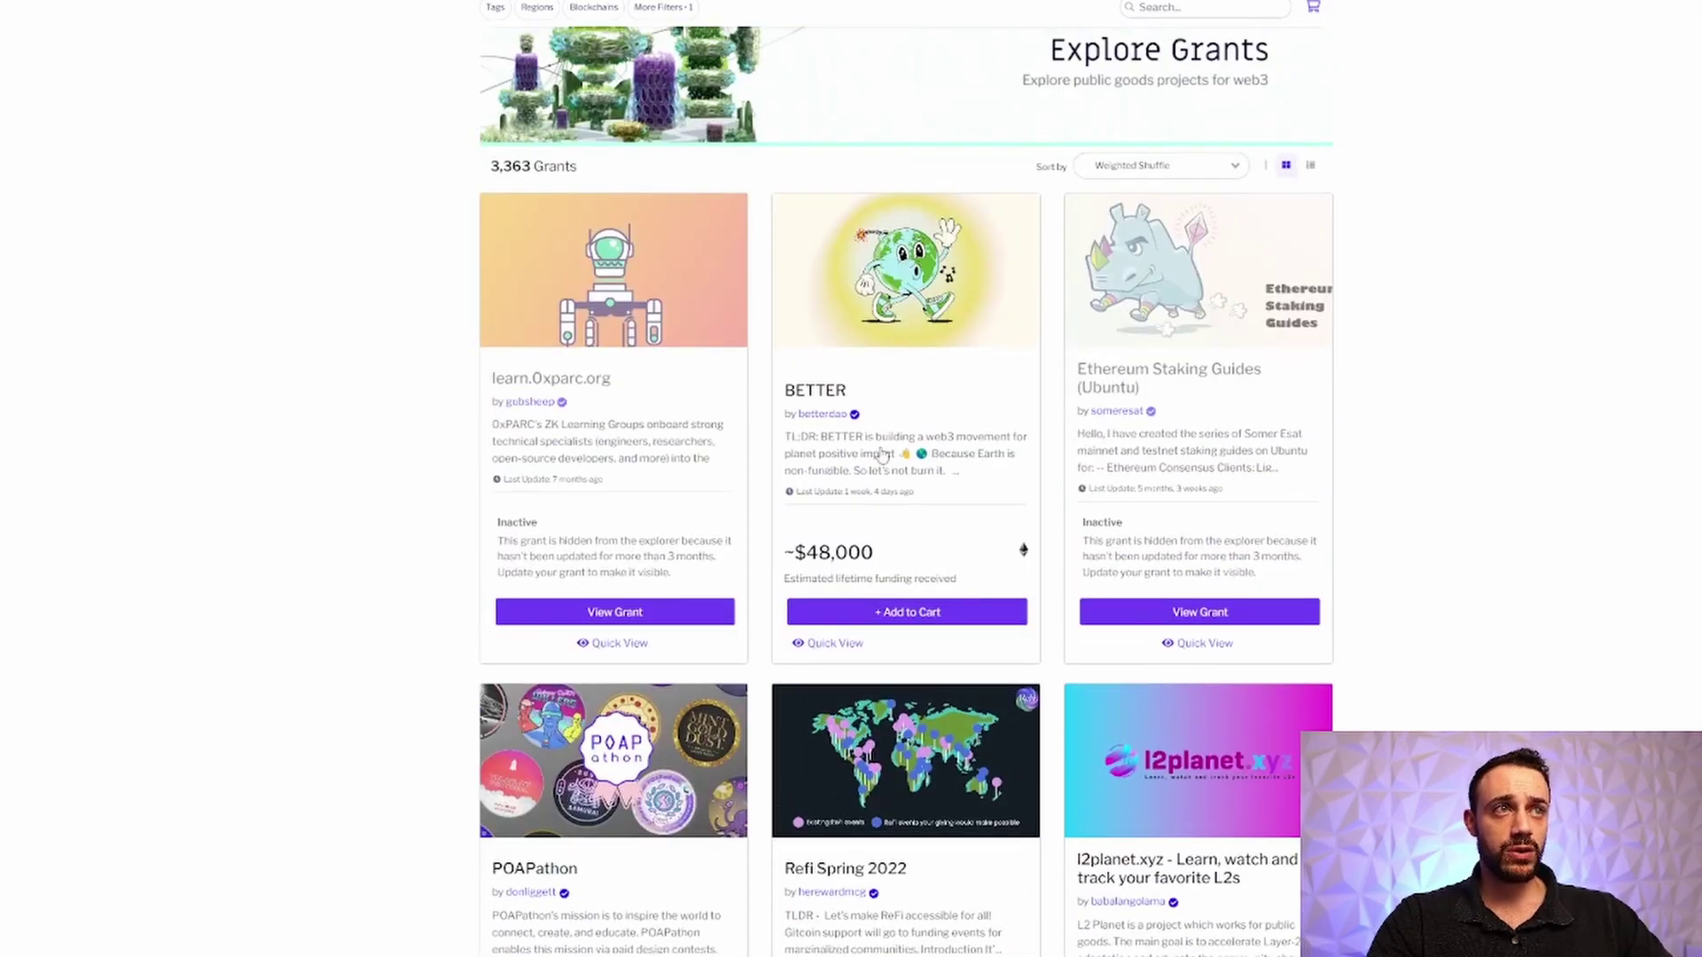
- Open the BETTER grant, add it to the cart and proceed to checkout
left_click(981, 439)
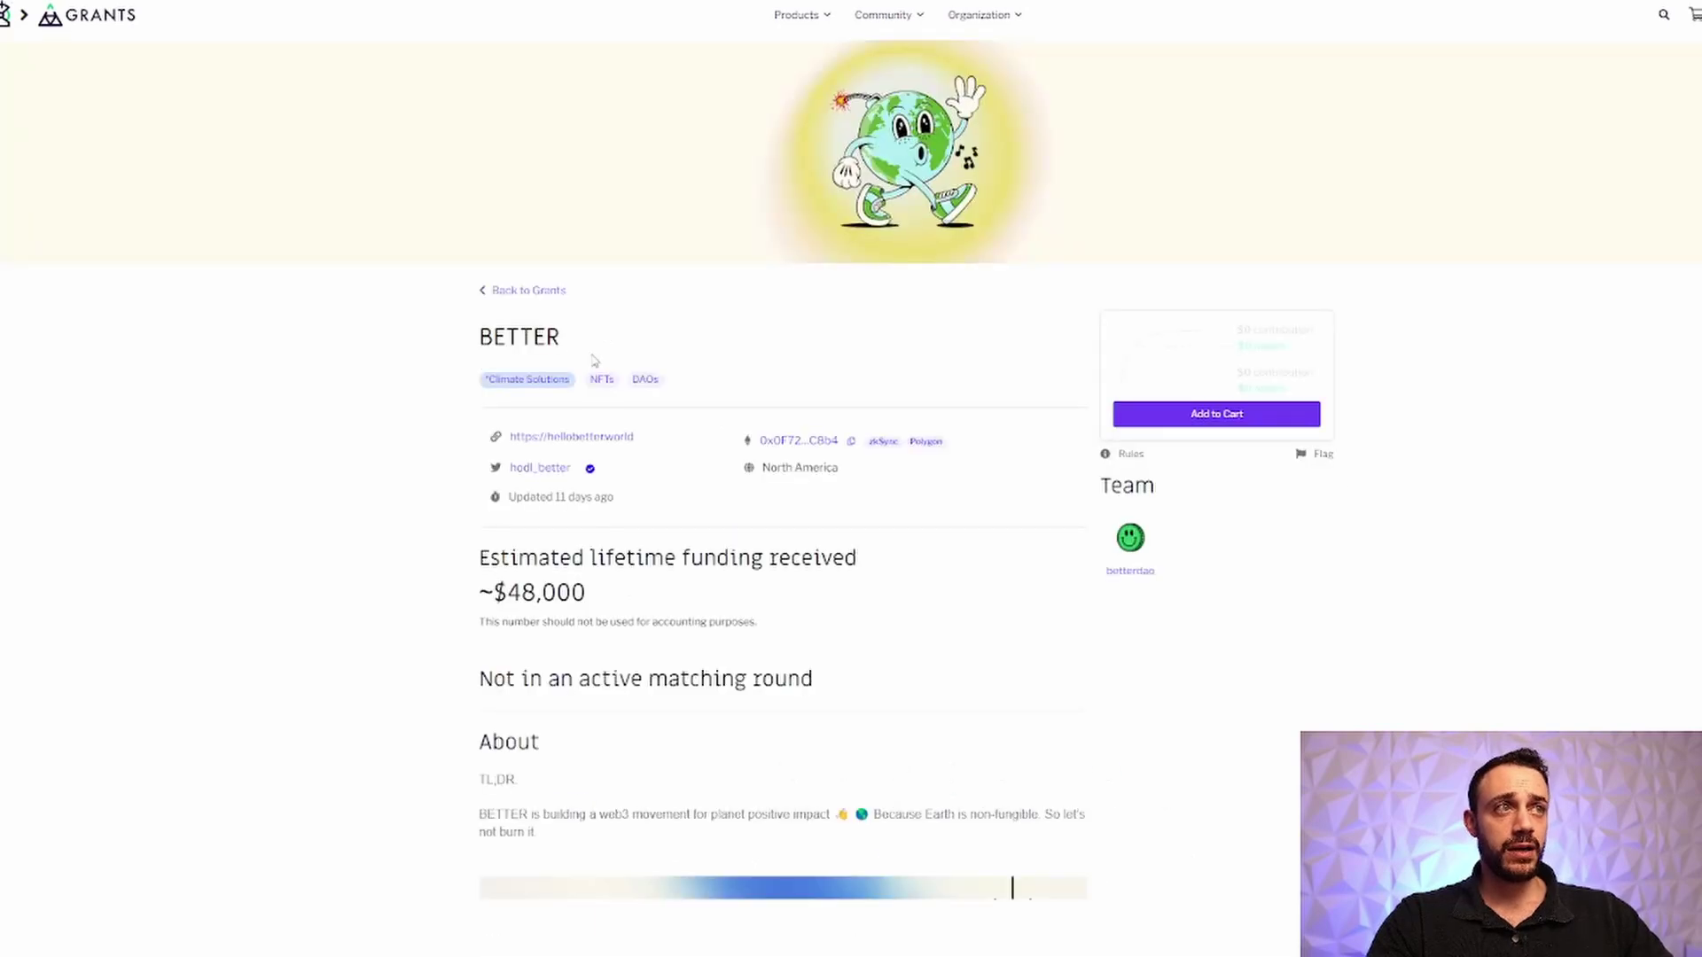
left_click(1208, 414)
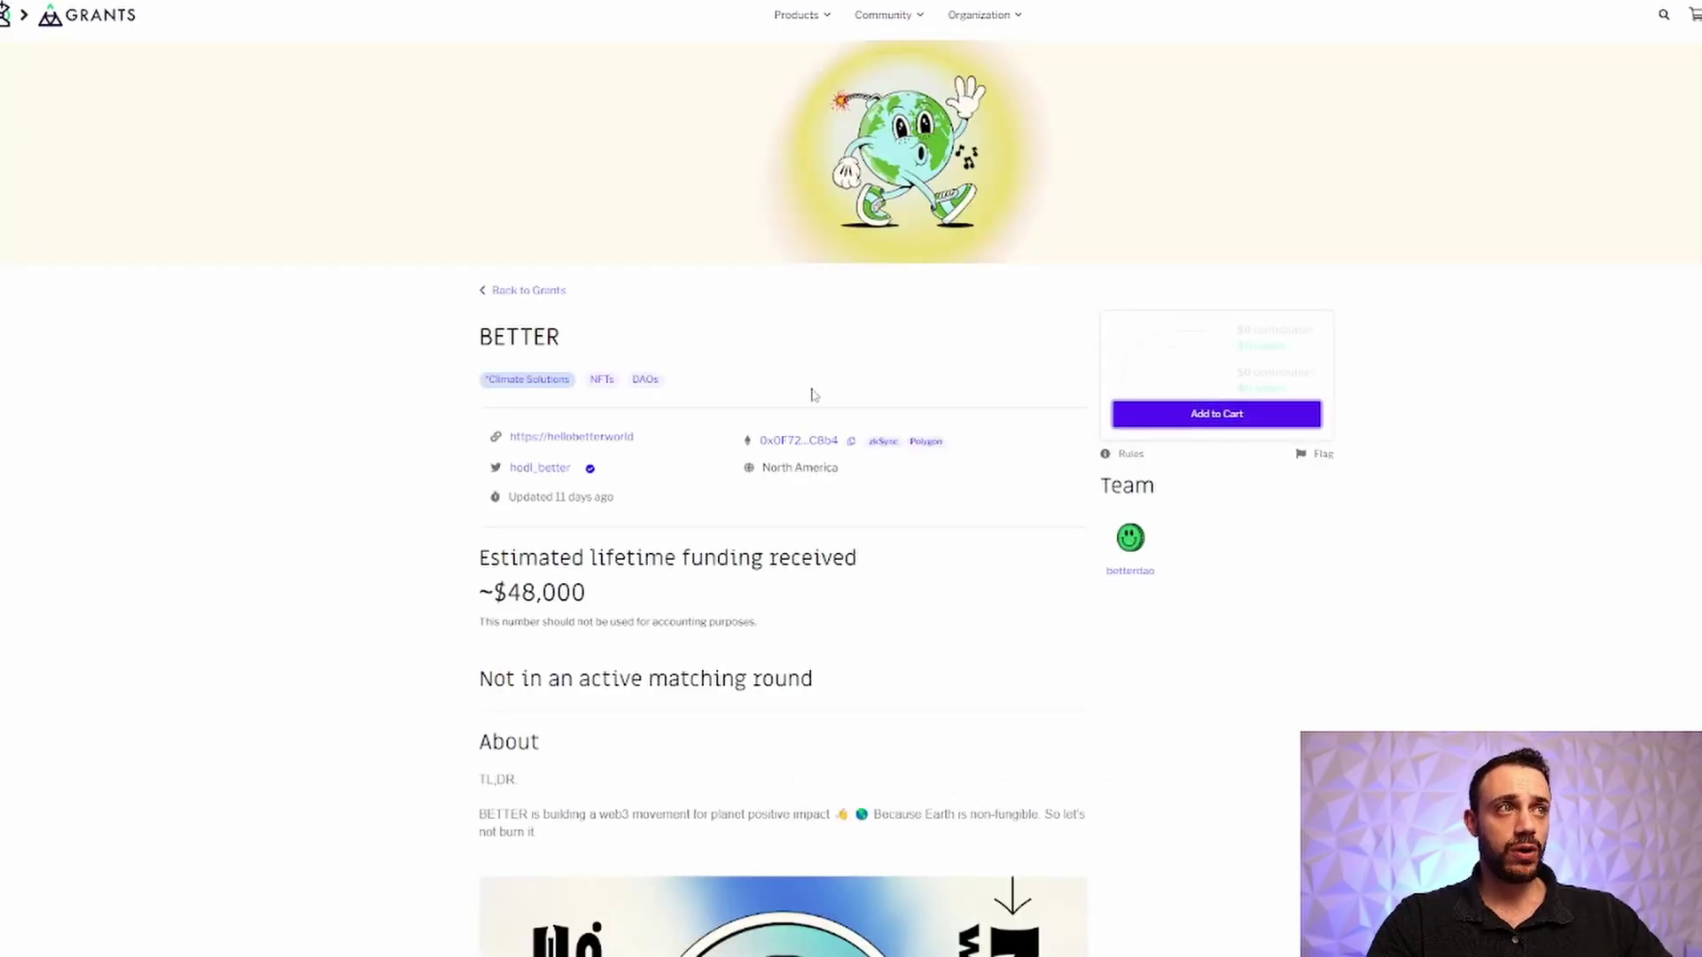
left_click(1694, 16)
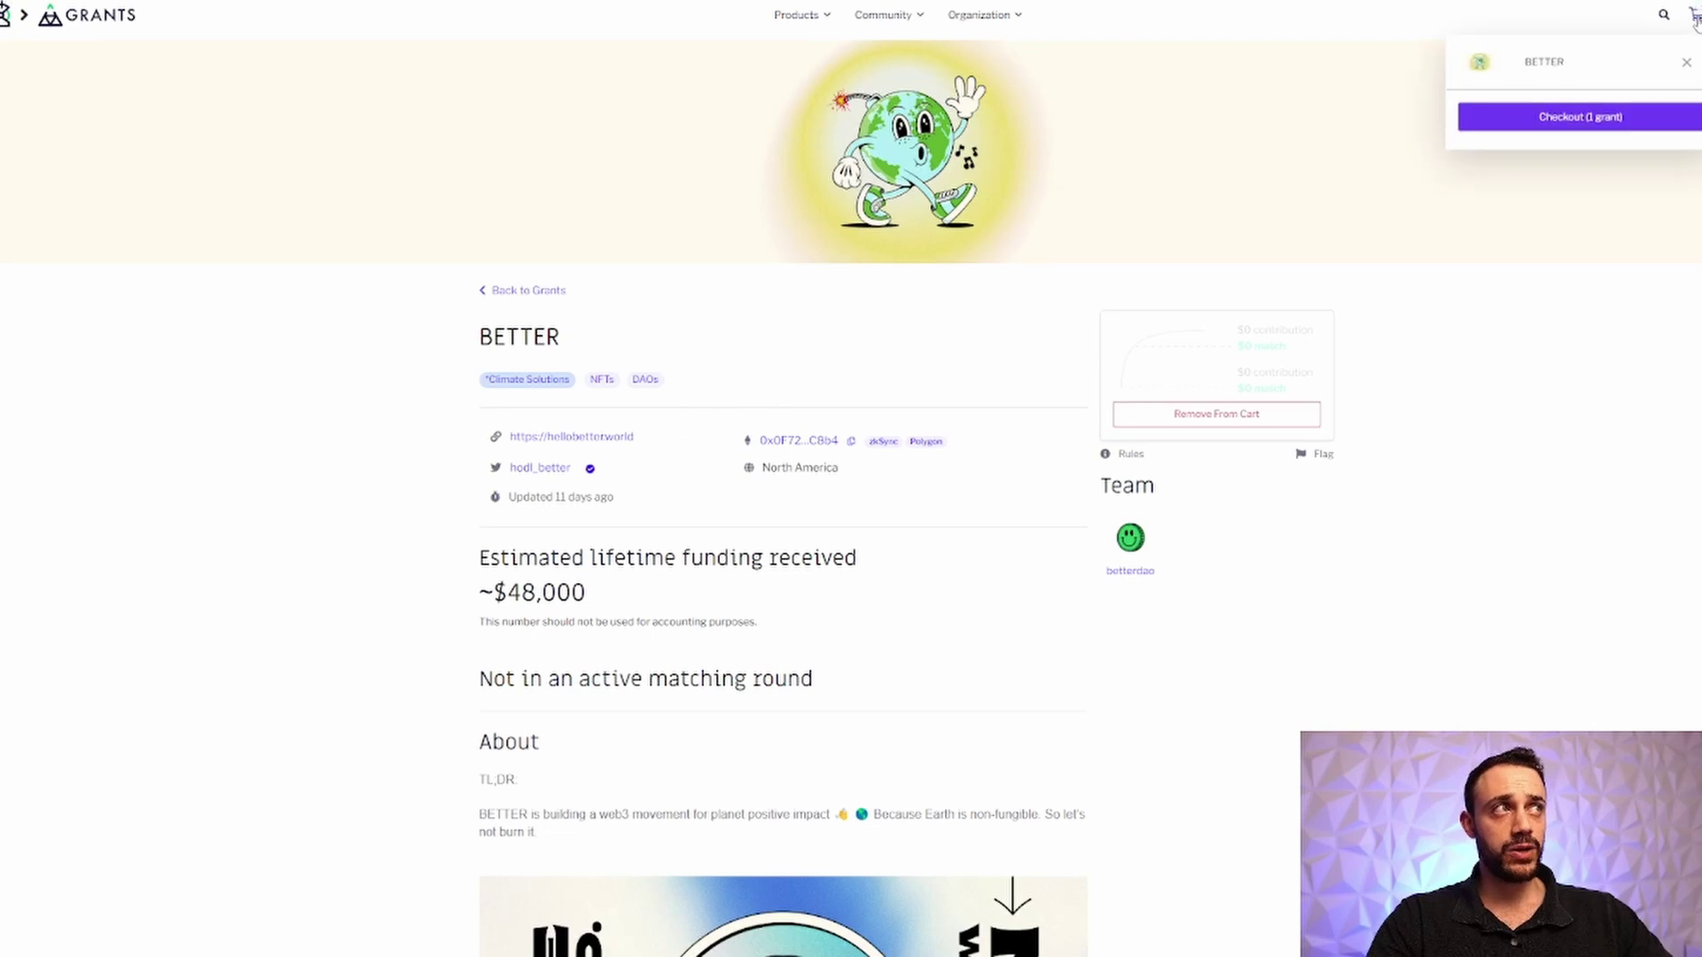
left_click(1614, 118)
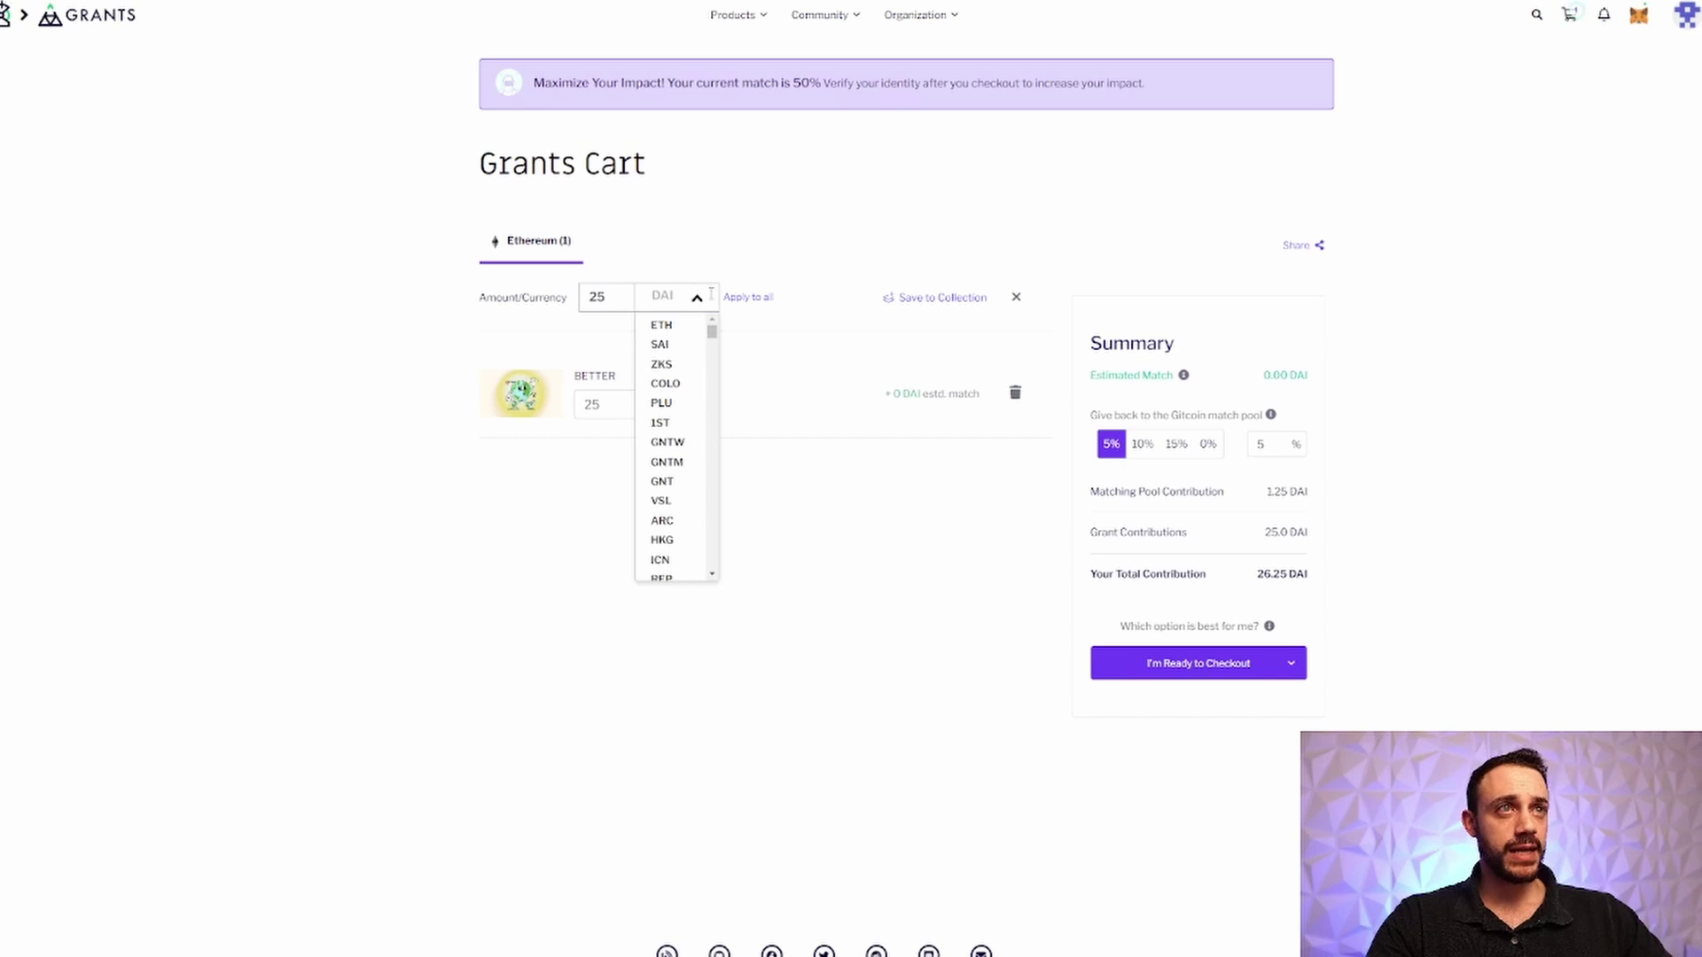
- Set the cart's contribution currency to ETH and clear the default amount
left_click(680, 324)
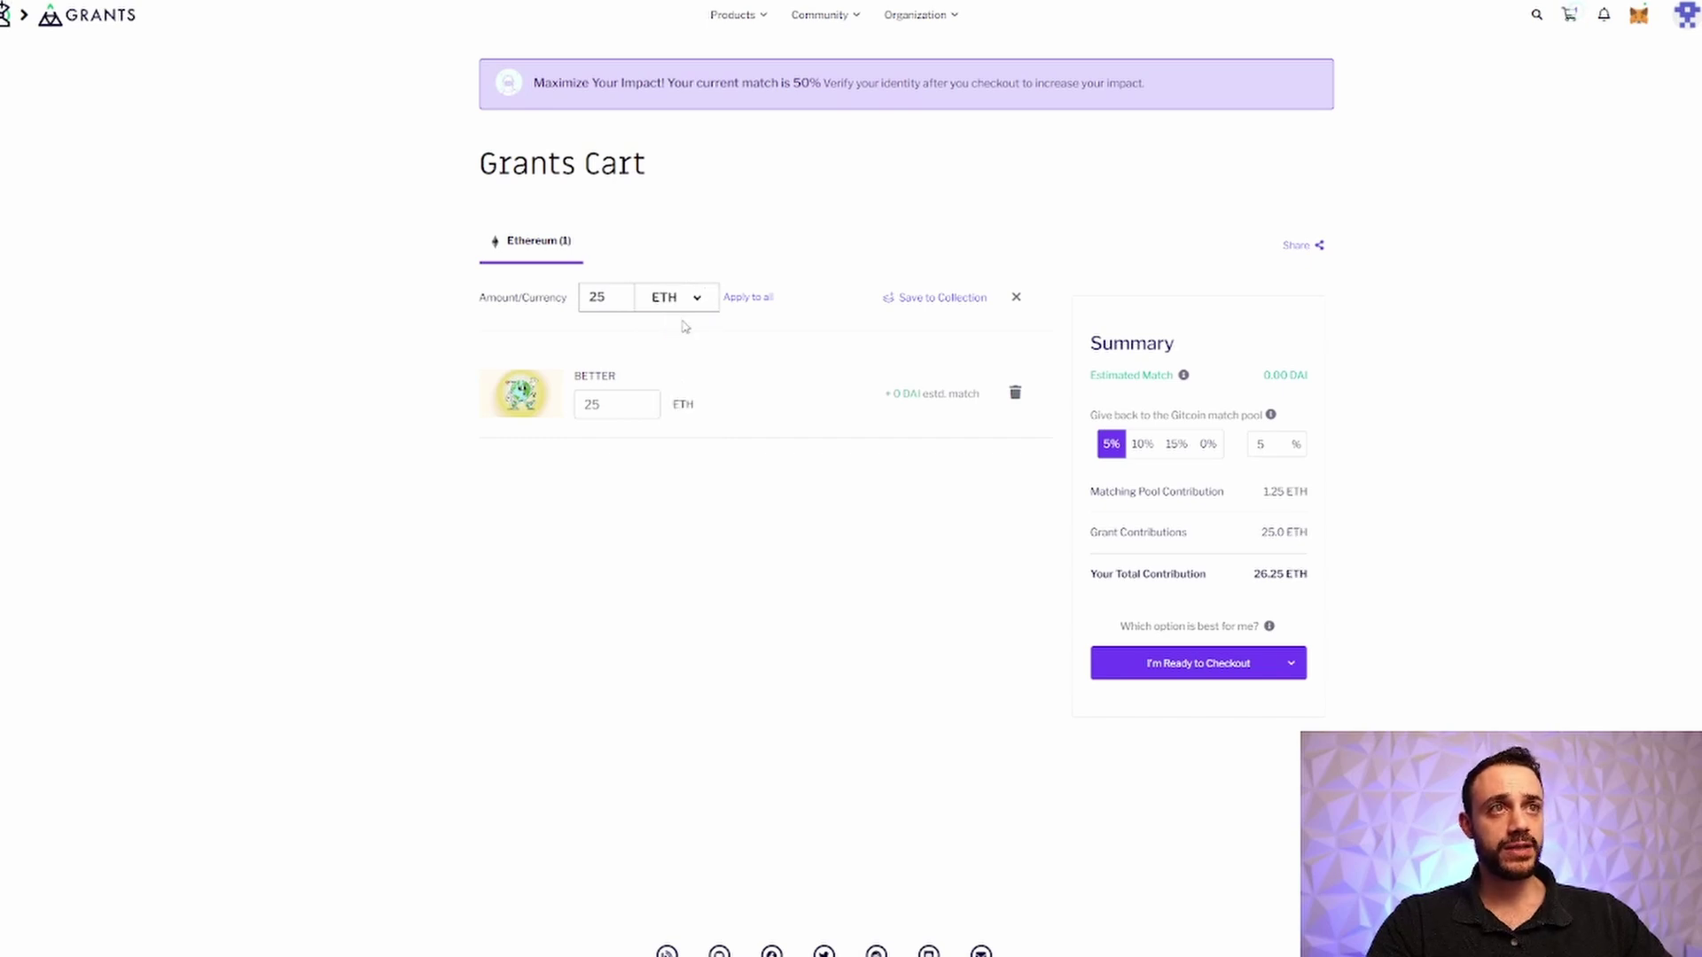
left_click(607, 301)
key("BackSpace")
key("BackSpace")
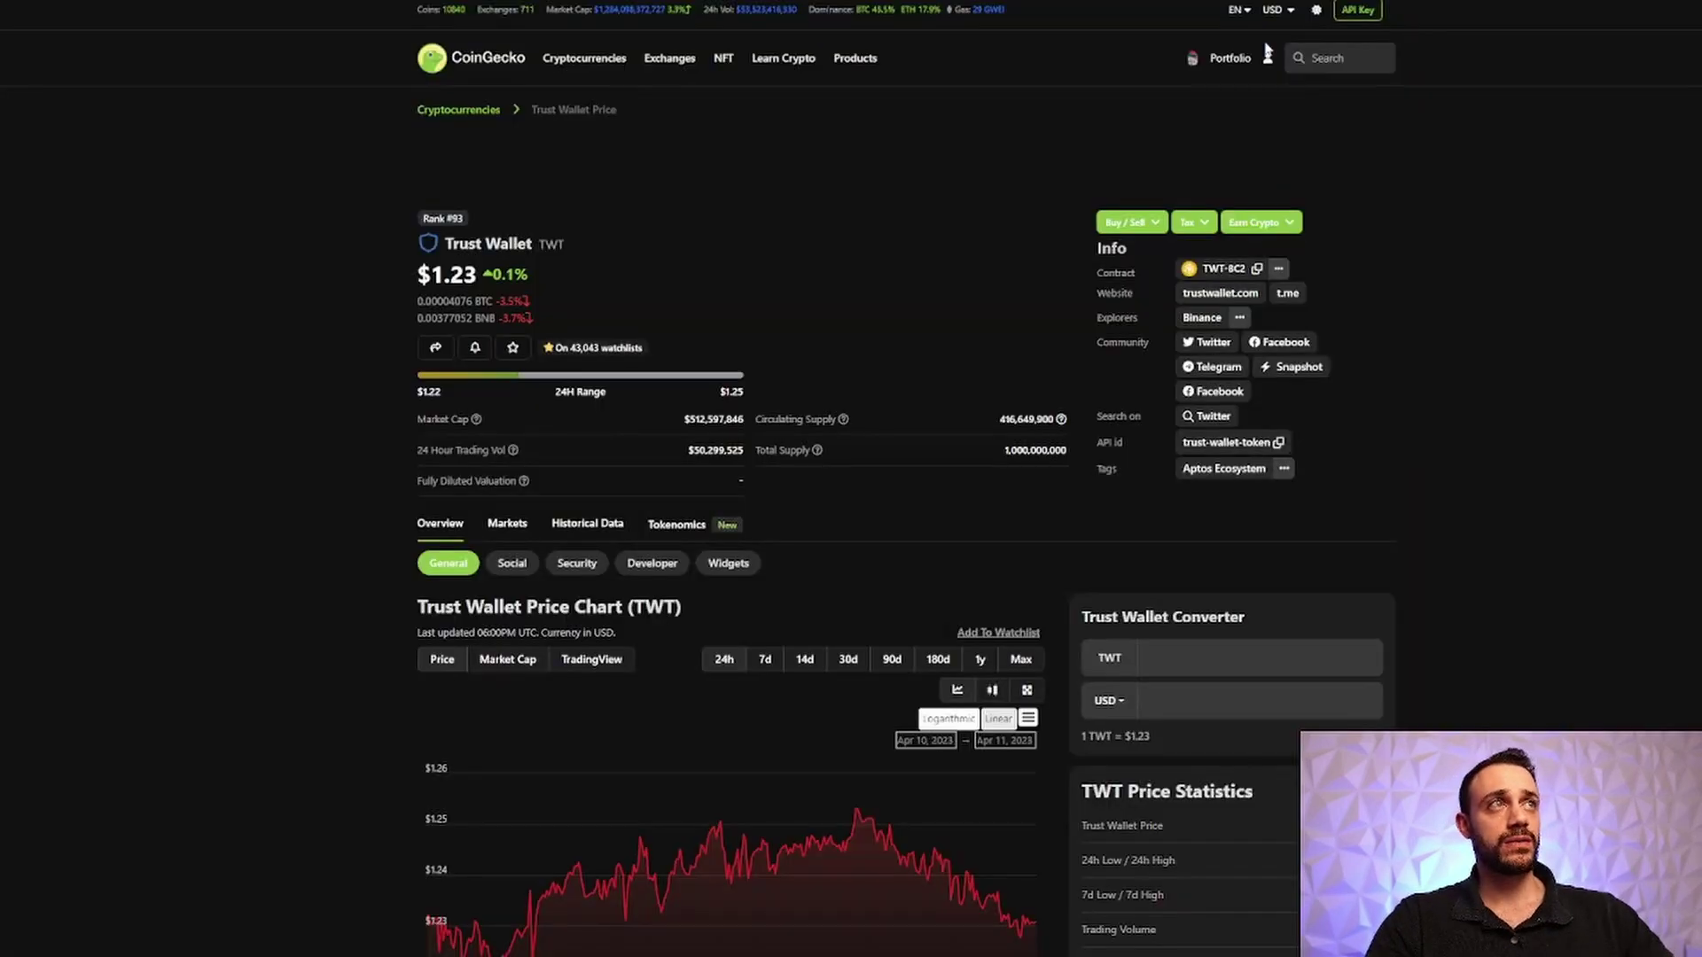
- Switch to CoinGecko, look up Ethereum and convert 20 USD to ETH
left_click(1303, 60)
type("eth")
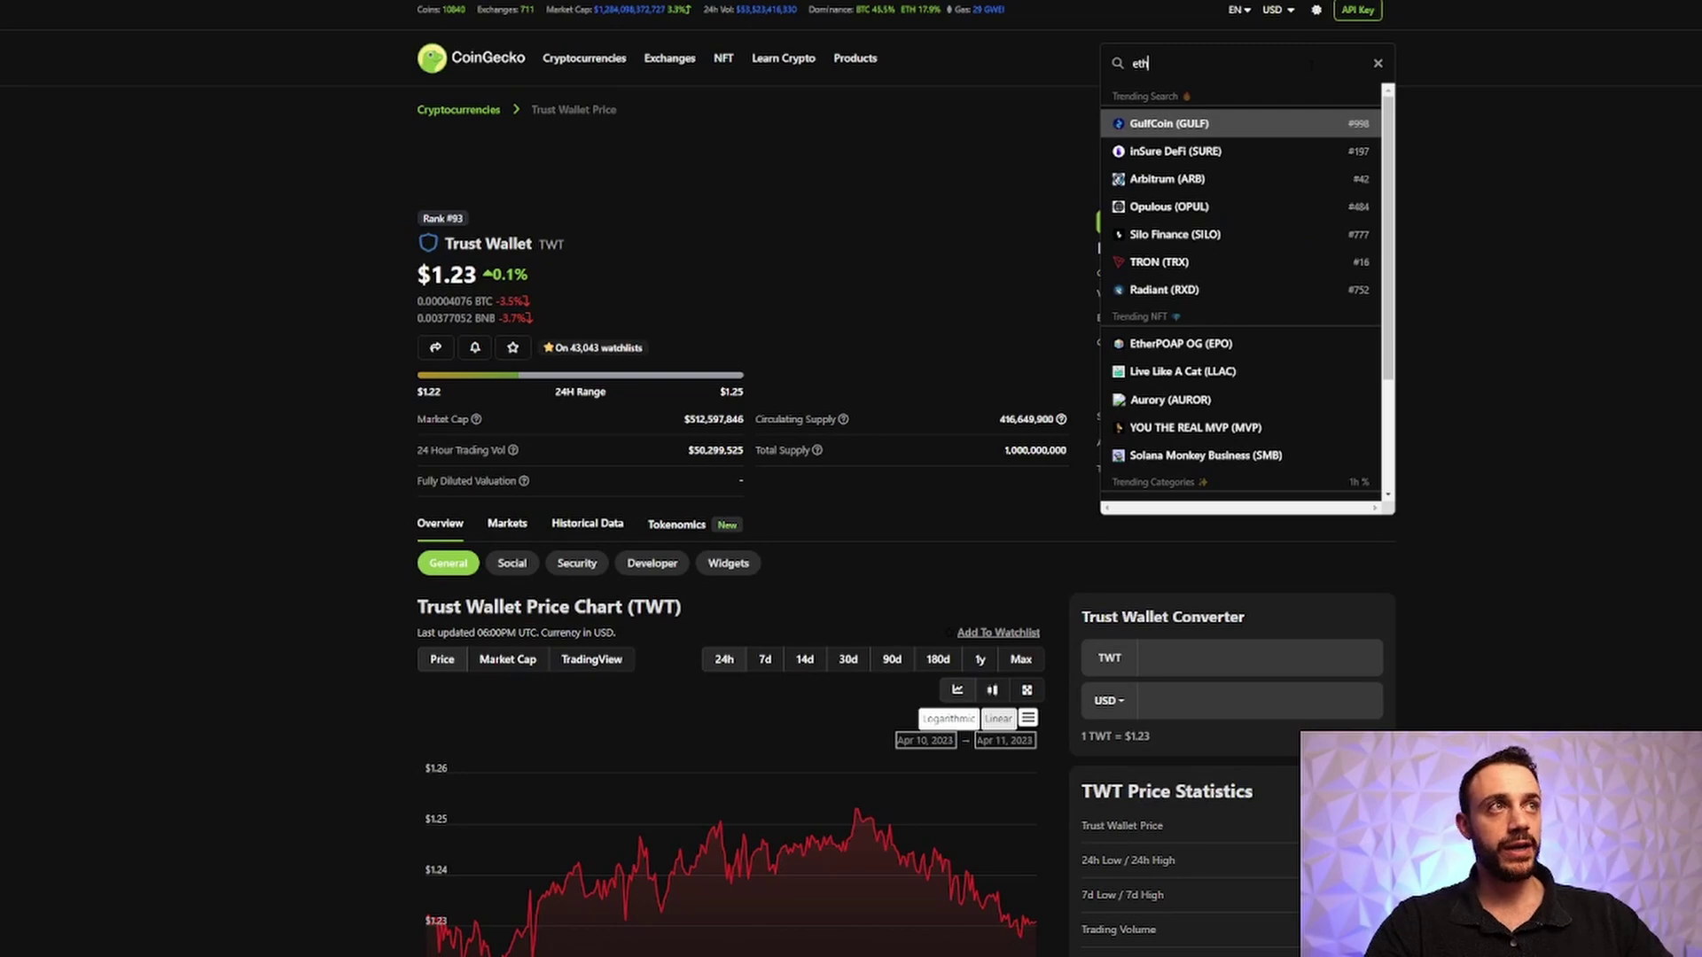
key("Return")
left_click(1193, 687)
type("20.000628779225135")
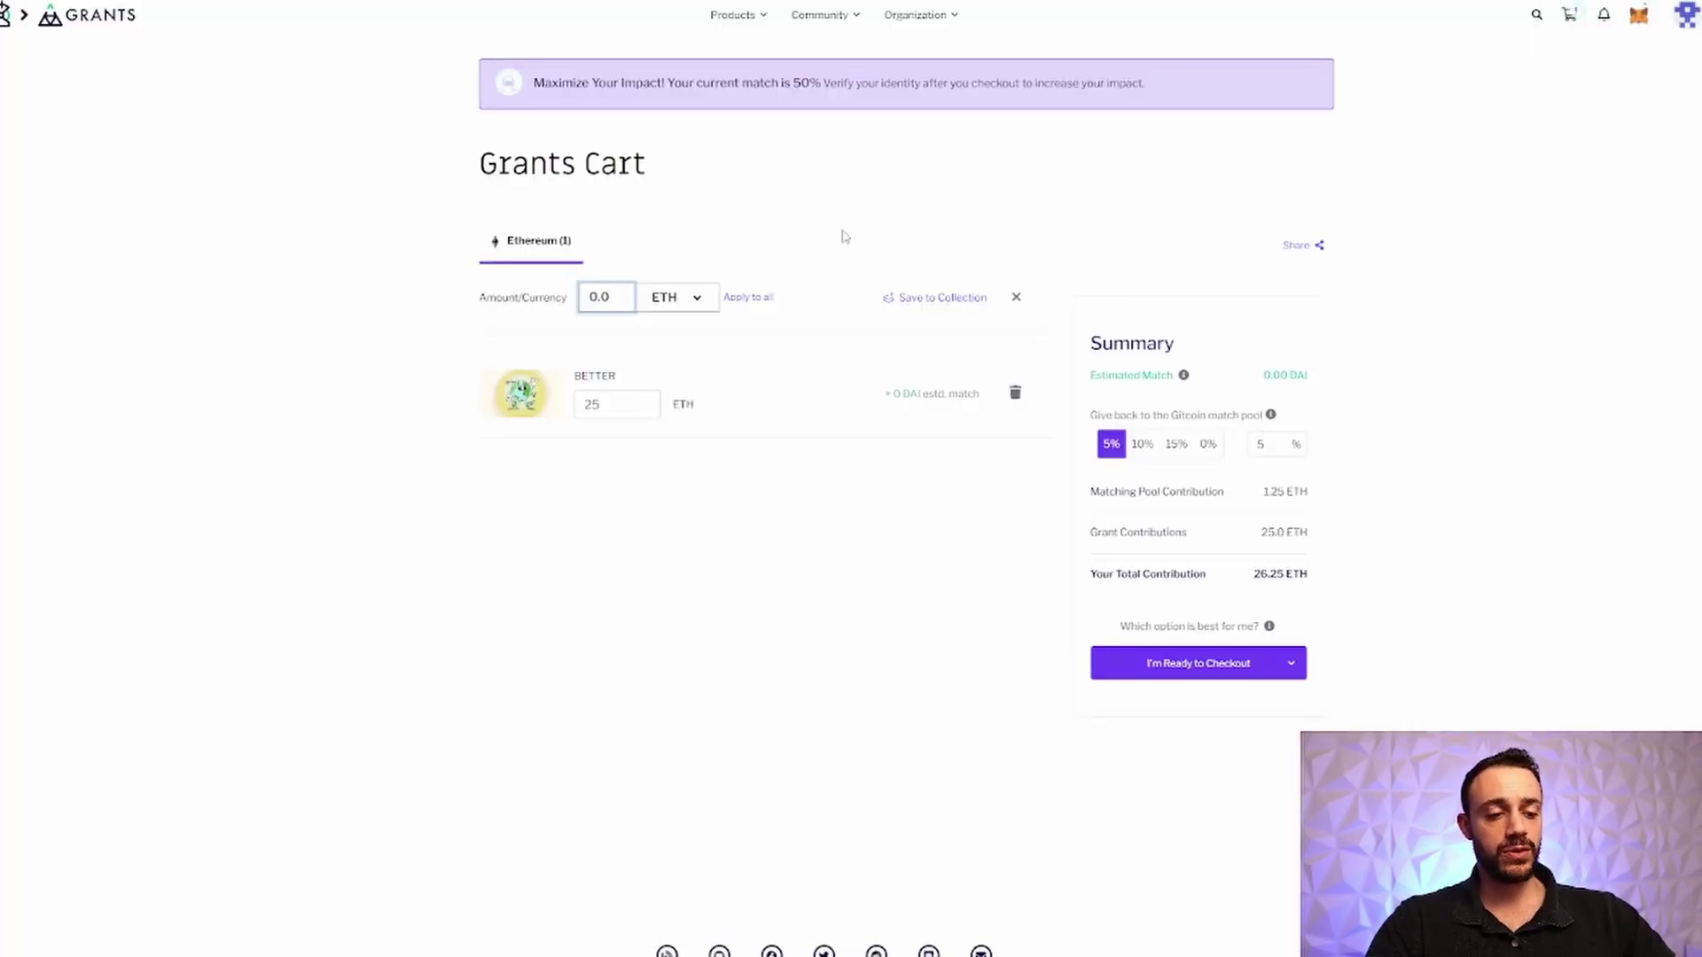
- Back in the Gitcoin cart, set the contribution amount to 0.0106 ETH and apply it to all grants
type("106")
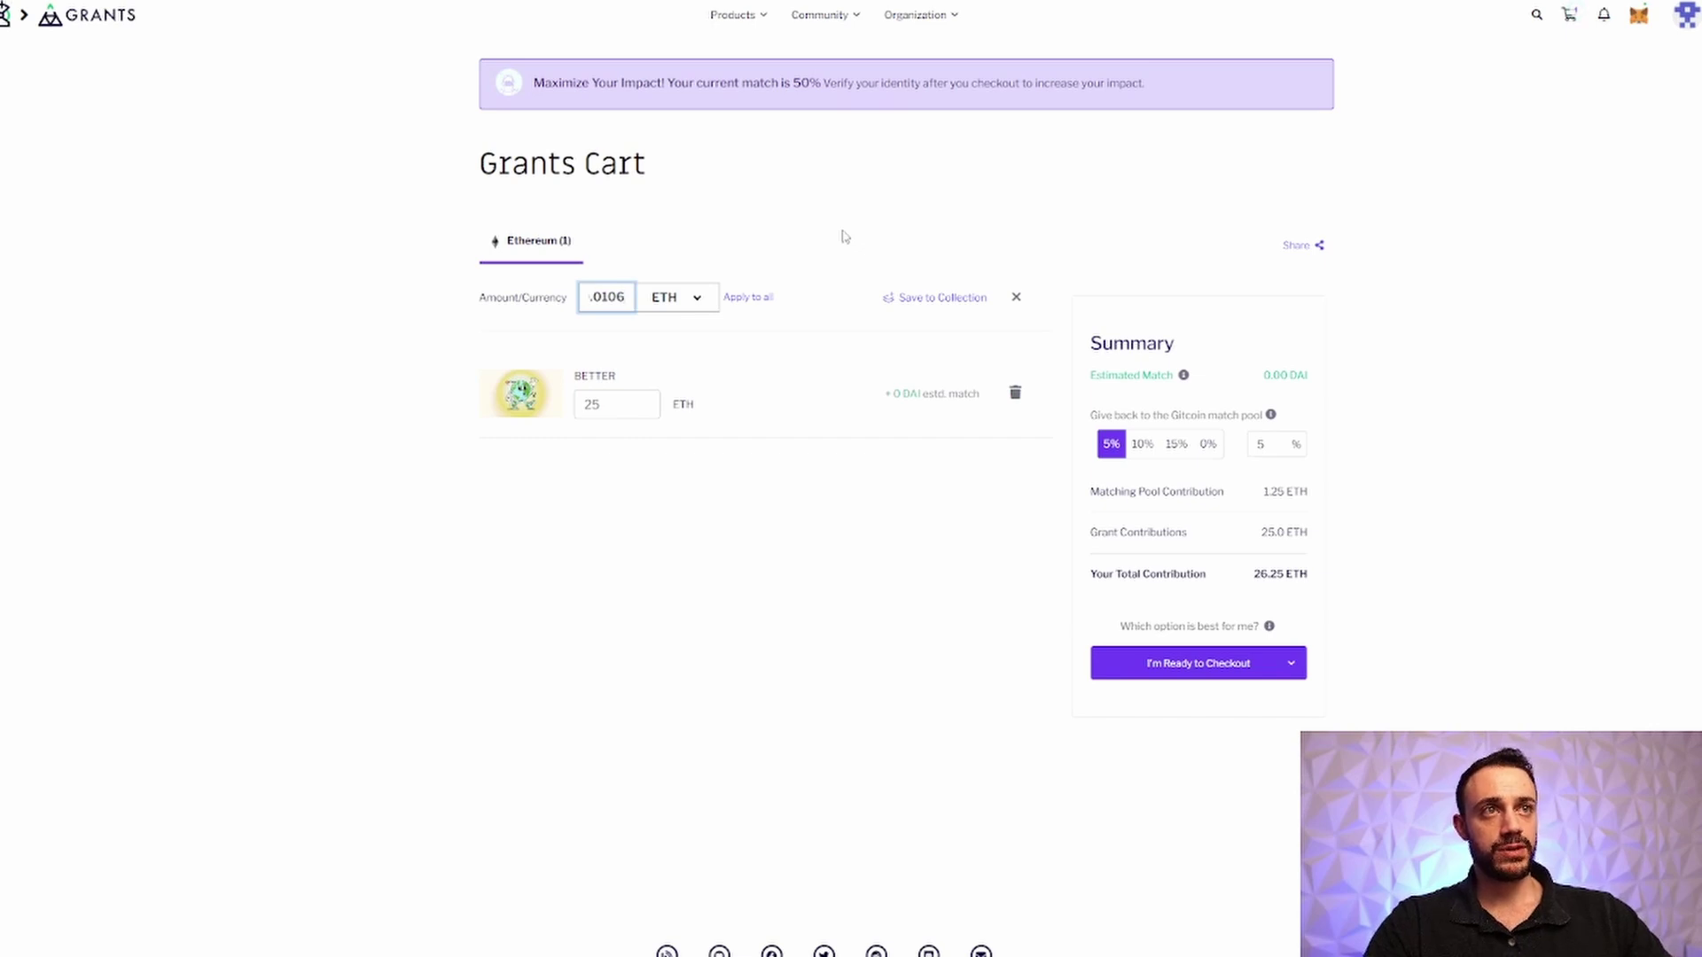
left_click(838, 229)
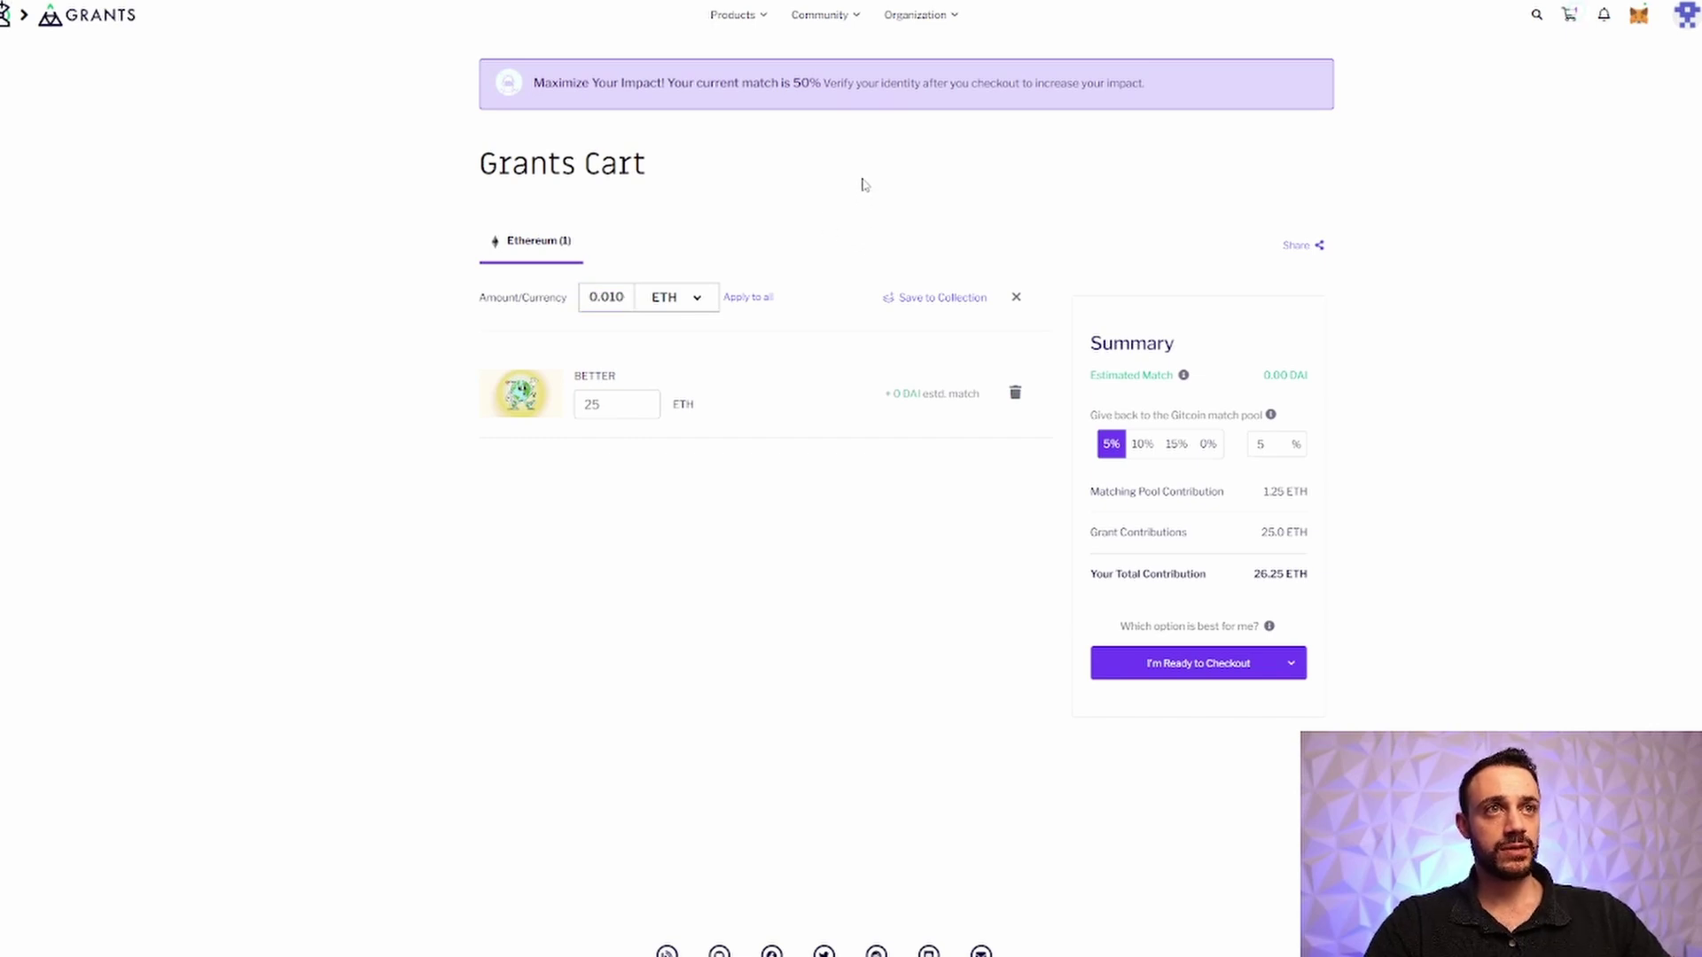
left_click(753, 299)
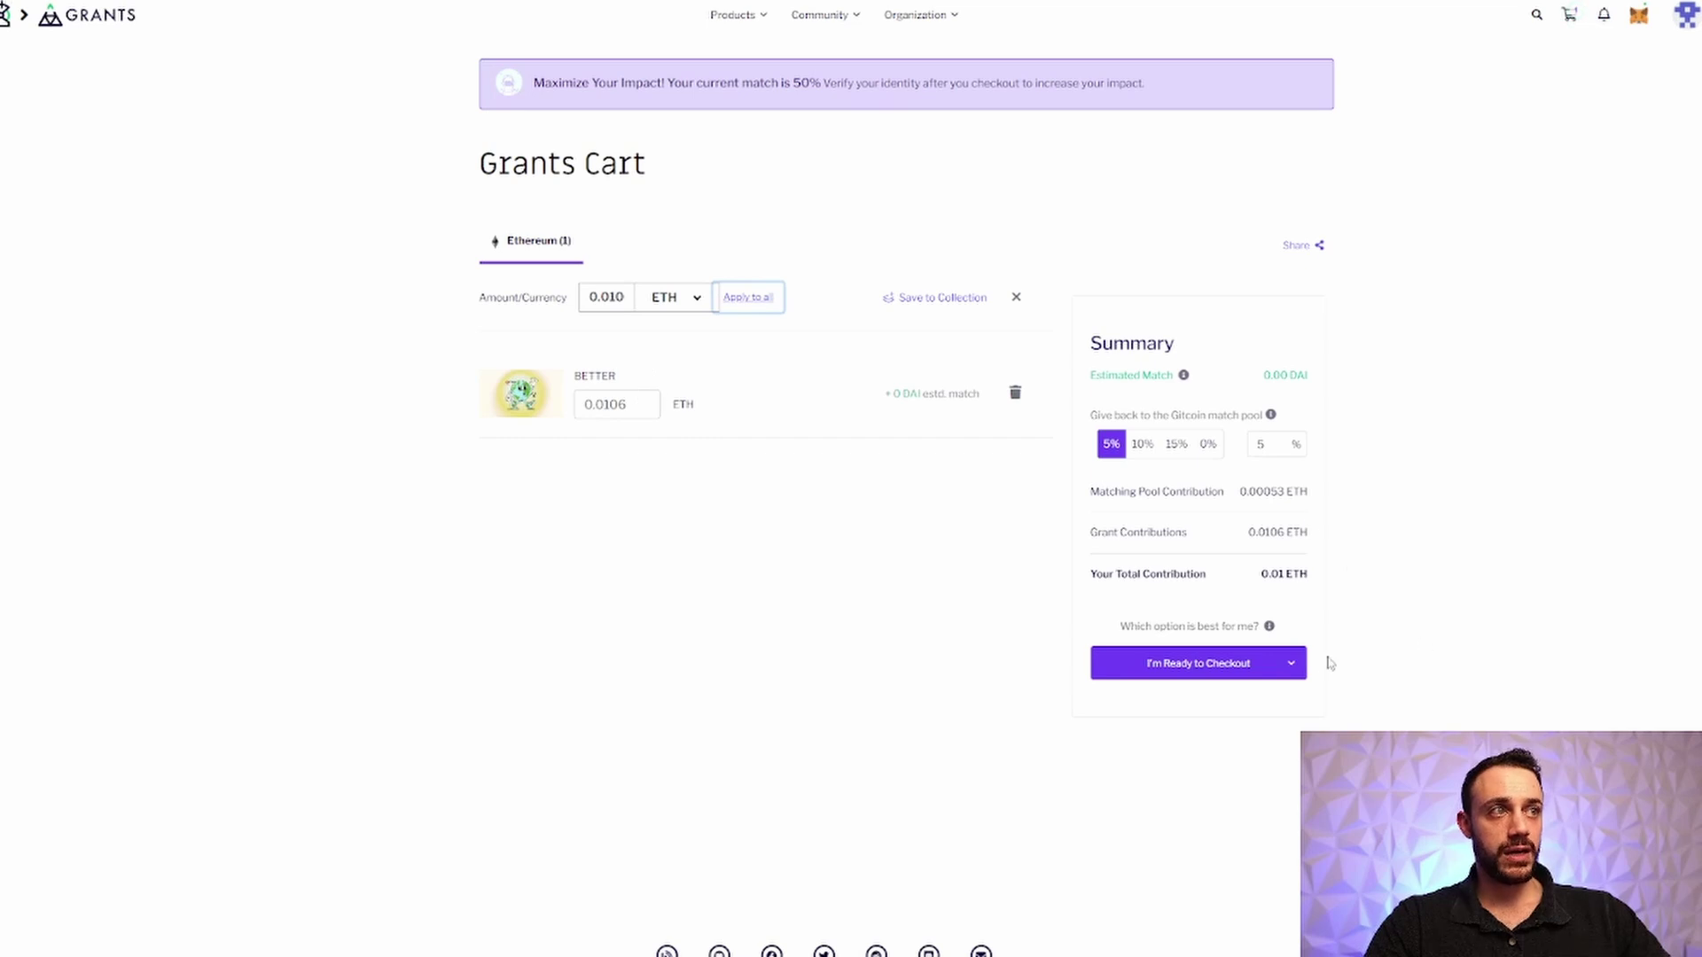
- Check out the cart with Standard Checkout and confirm the transaction in MetaMask
left_click(1196, 671)
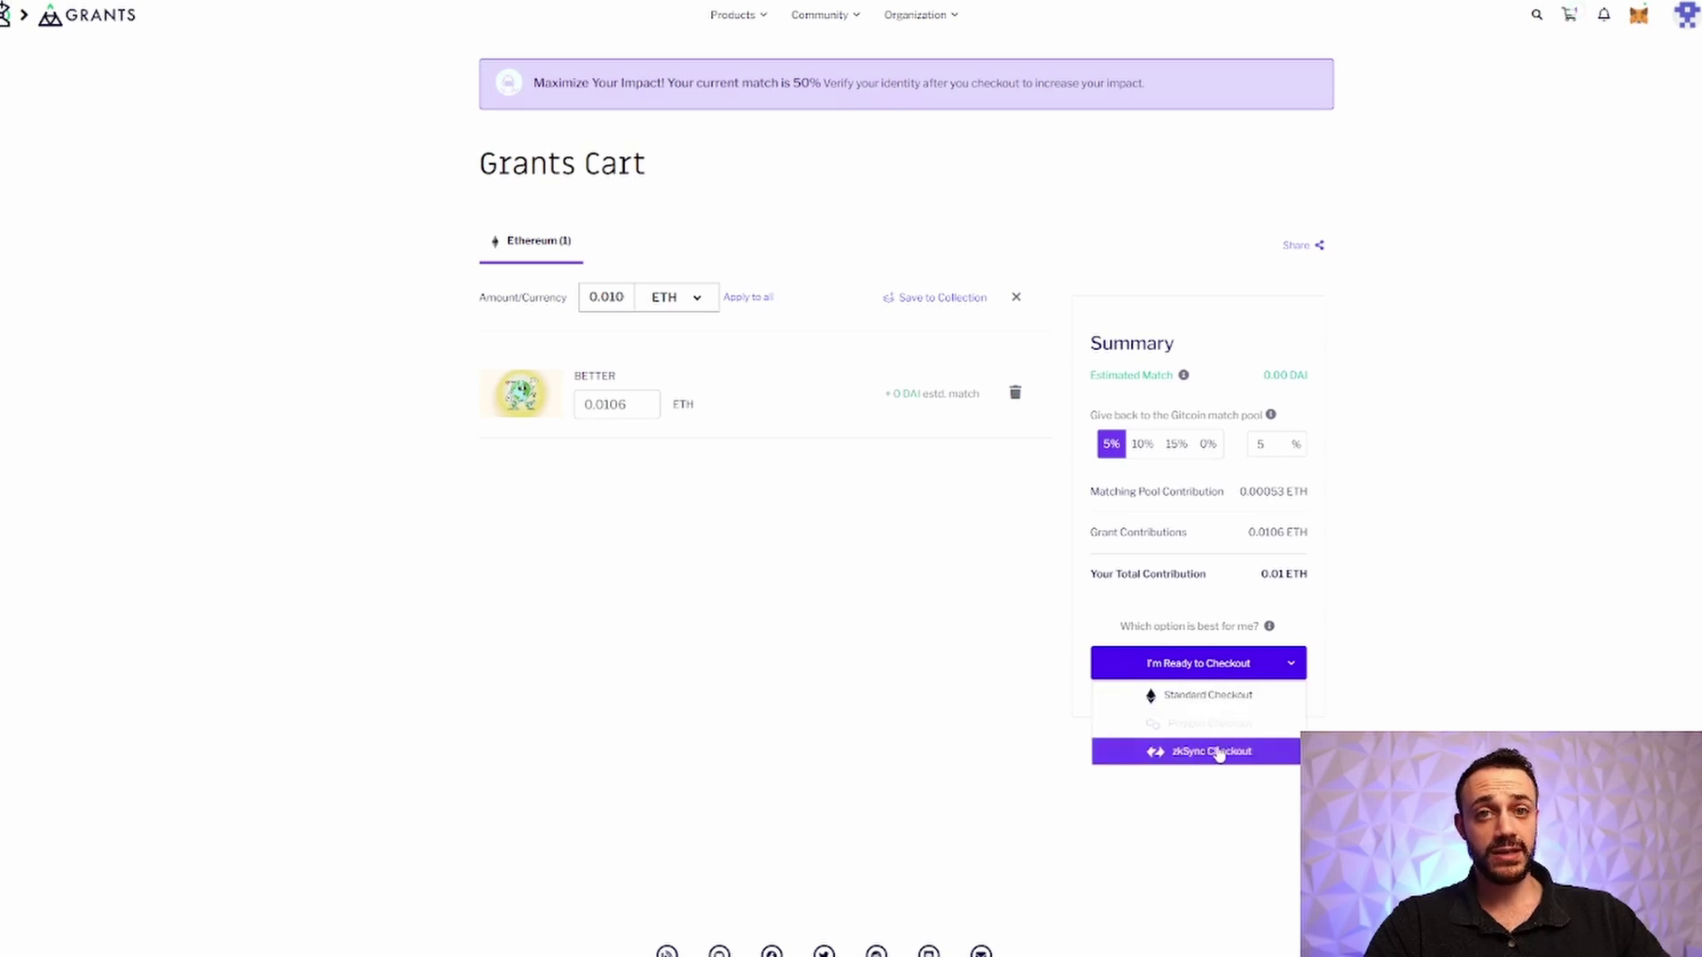
left_click(1174, 696)
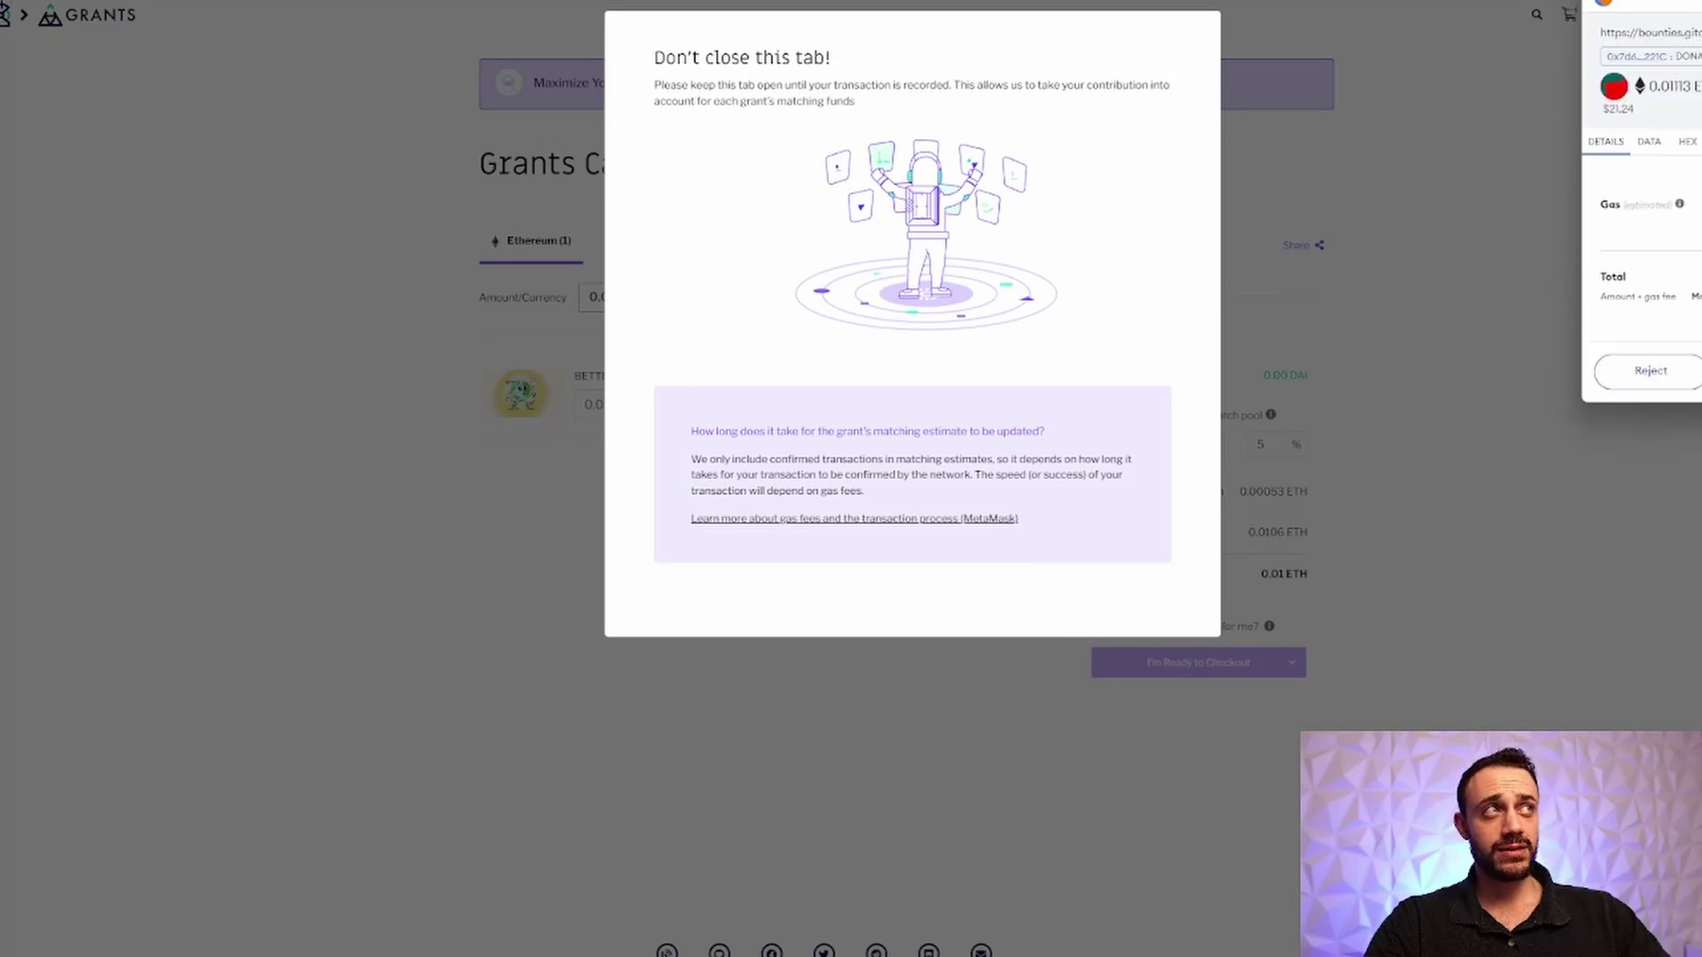
scroll(711, 375, "down", 2)
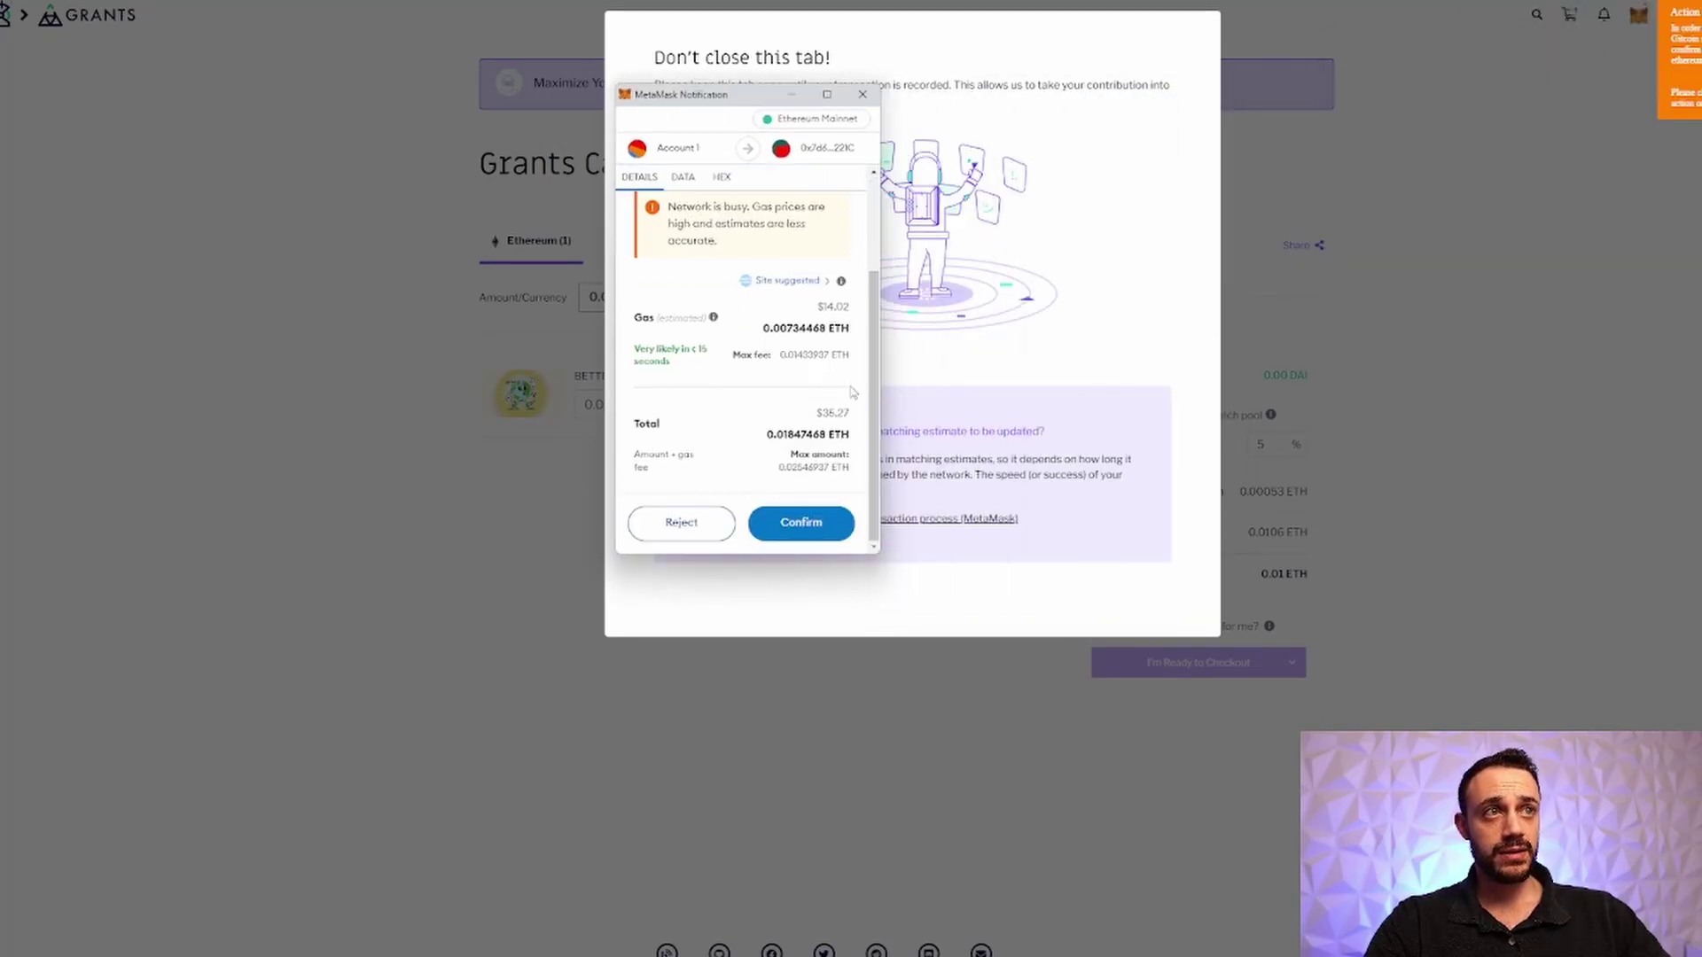
left_click(819, 523)
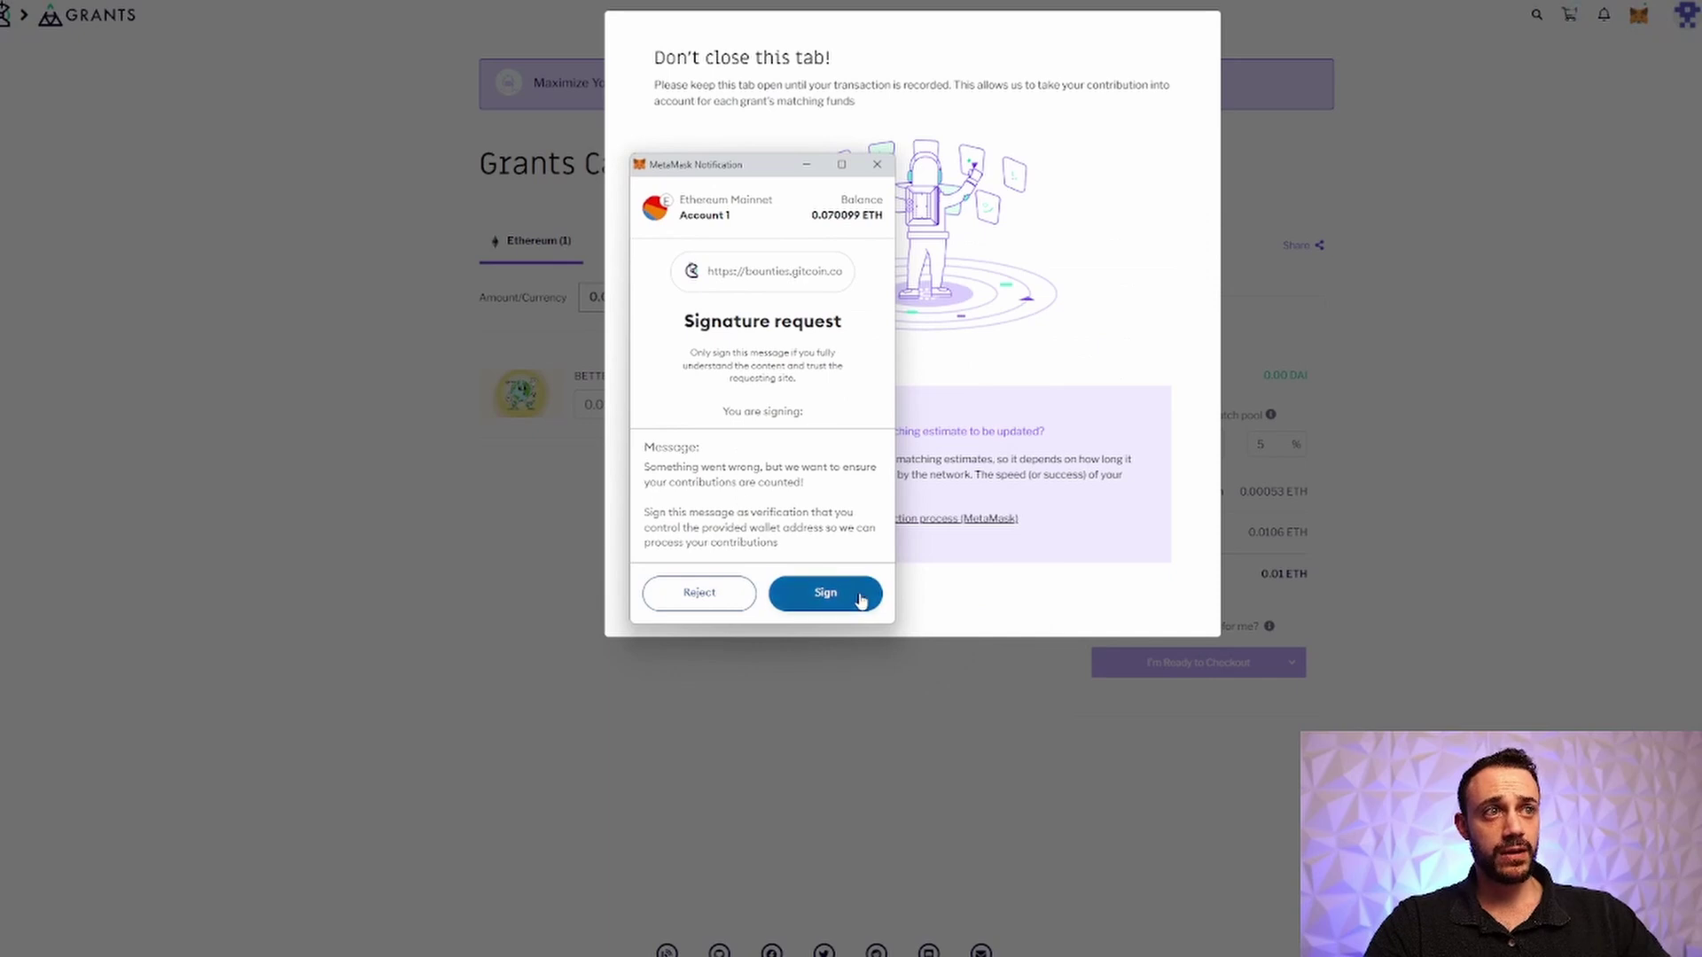
- Sign the wallet verification message and check the contribution's status, including on the Add Missing Contributions page
left_click(825, 593)
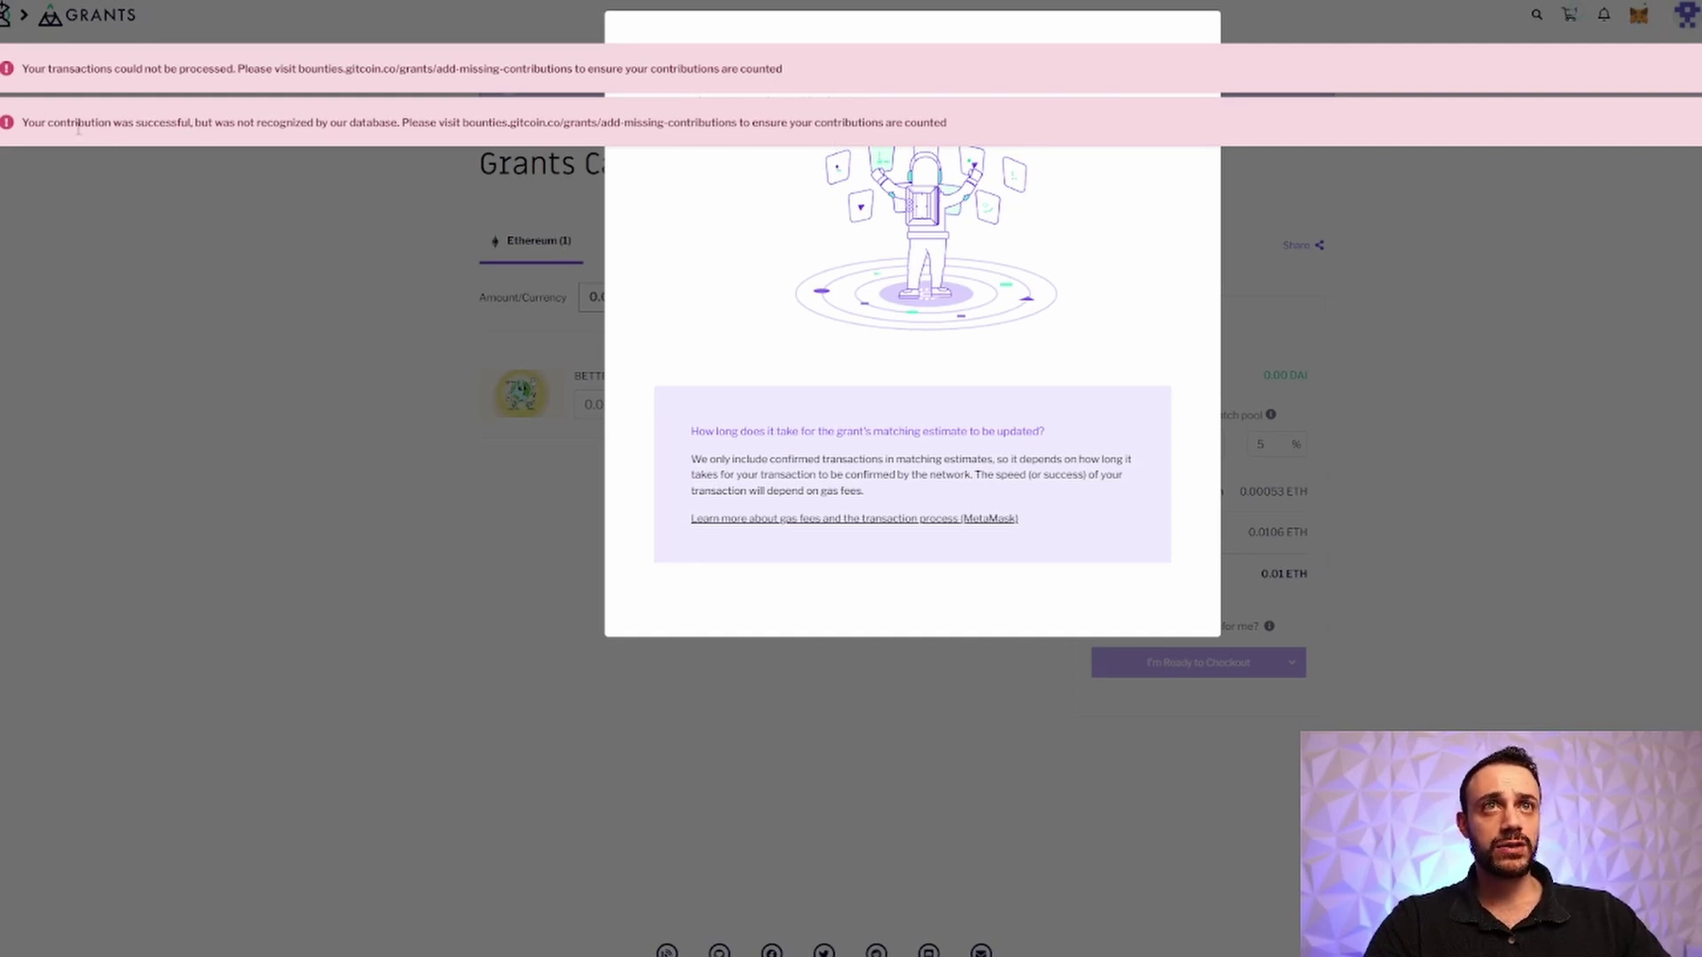
left_click_drag(188, 122, 425, 125)
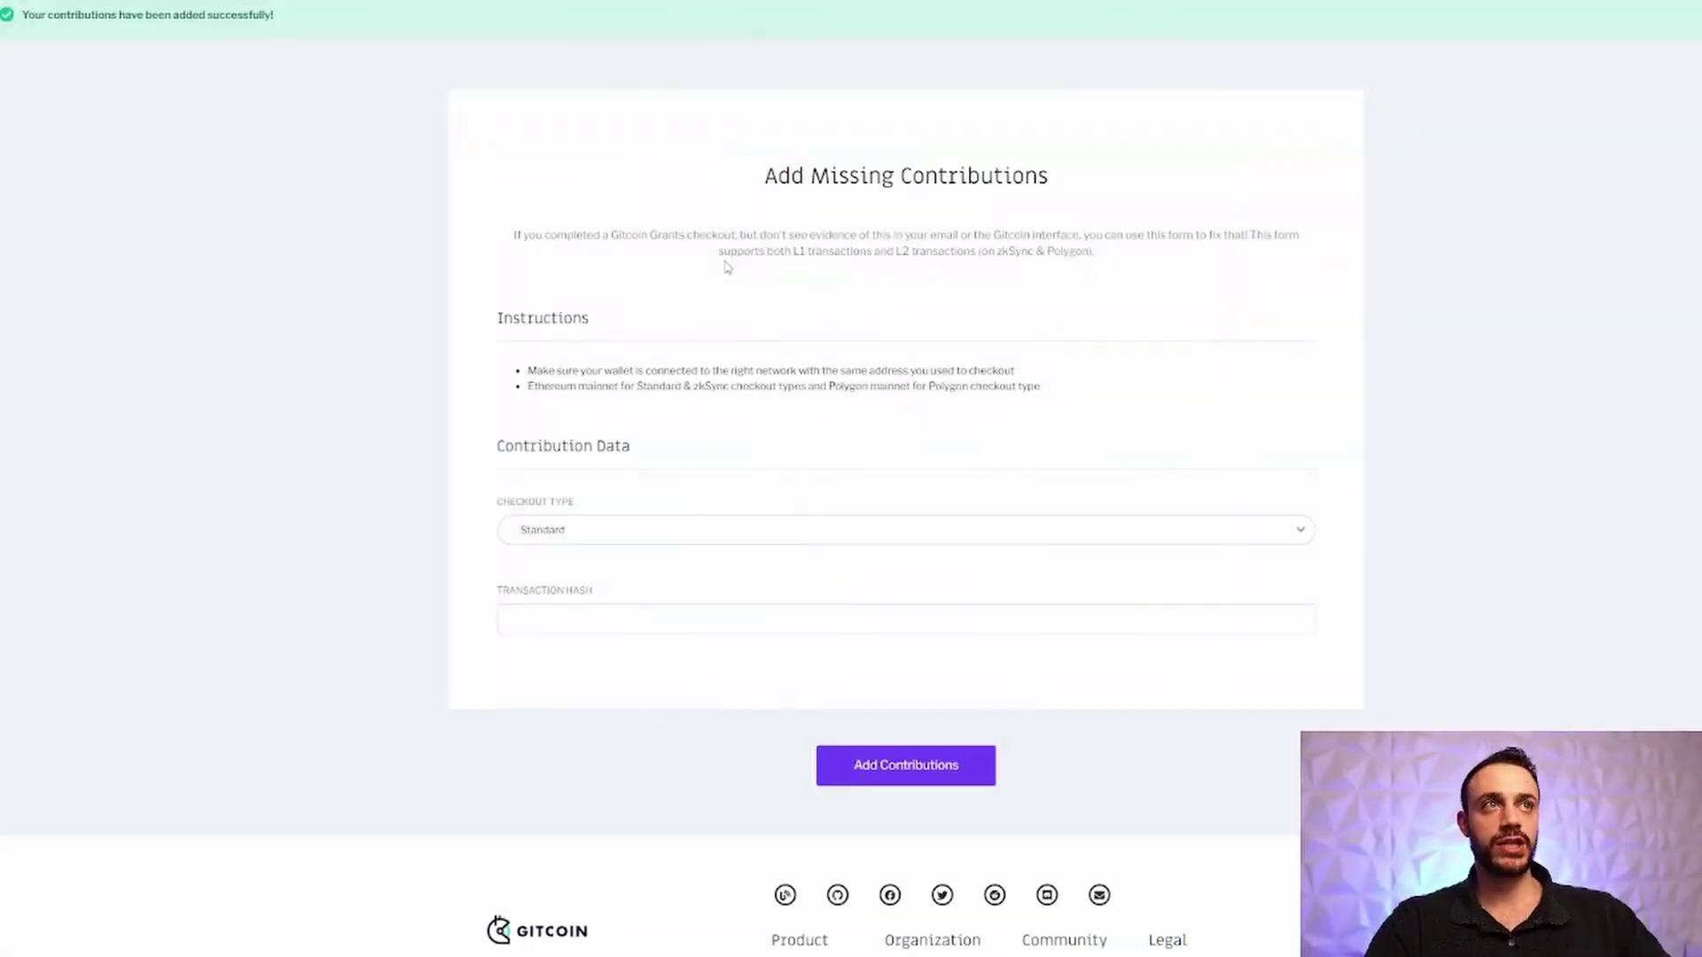
left_click_drag(42, 15, 261, 16)
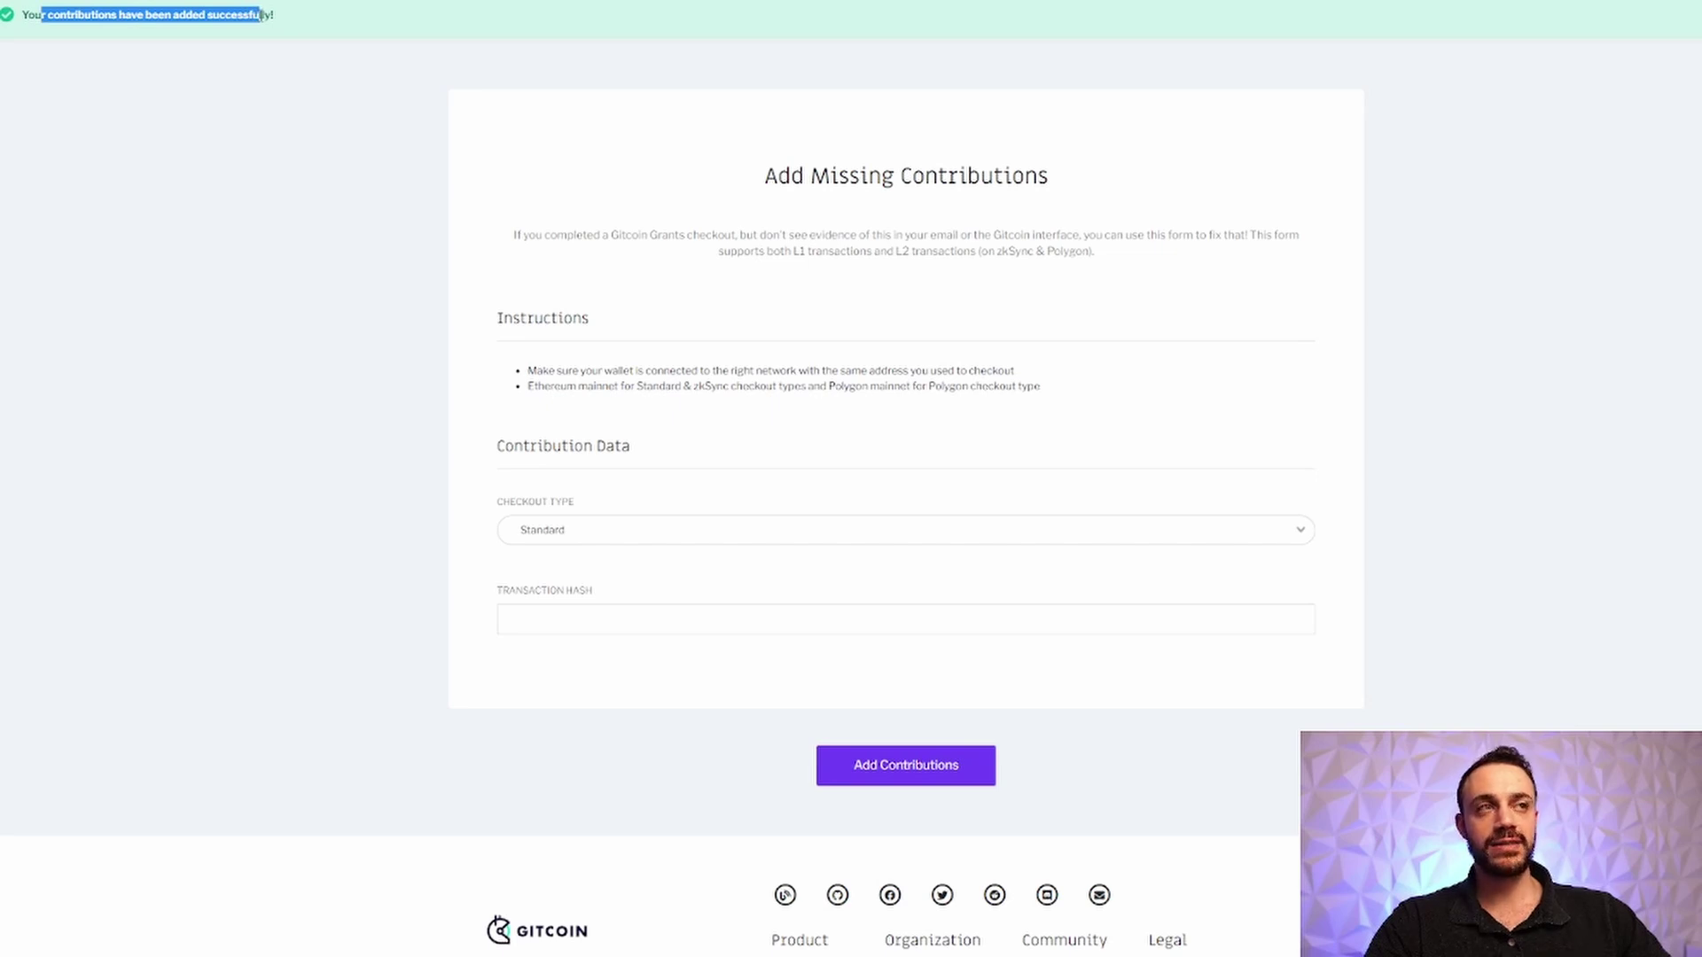